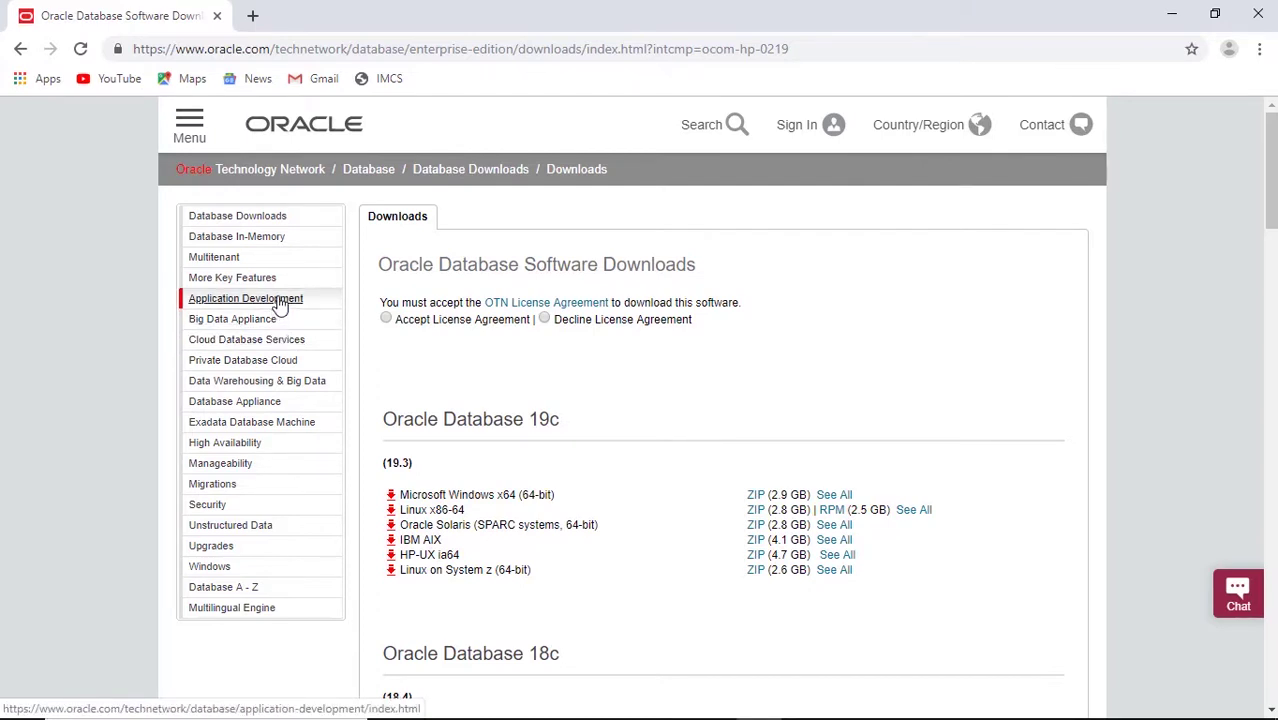
- Find SQL Developer among the database application development tools and open its downloads page
{"action": "left_click", "coordinate": [281, 306]}
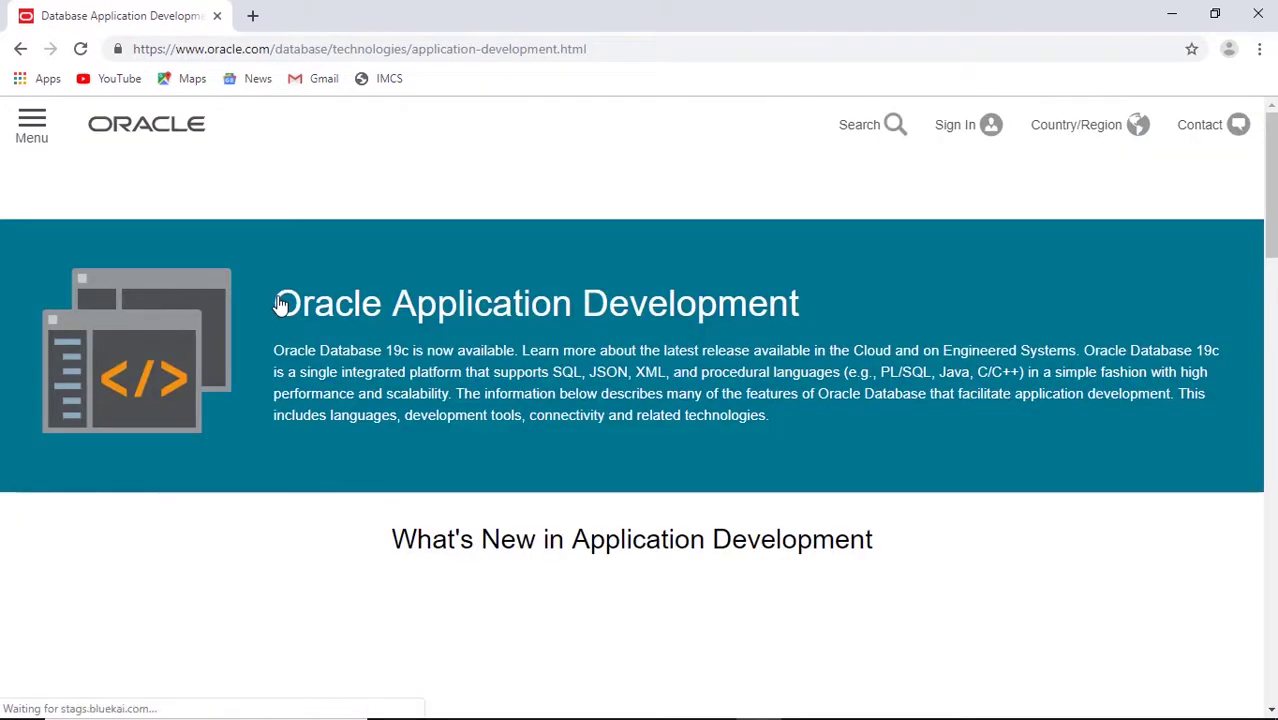
{"action": "scroll", "coordinate": [620, 213], "scroll_direction": "down", "scroll_amount": 7}
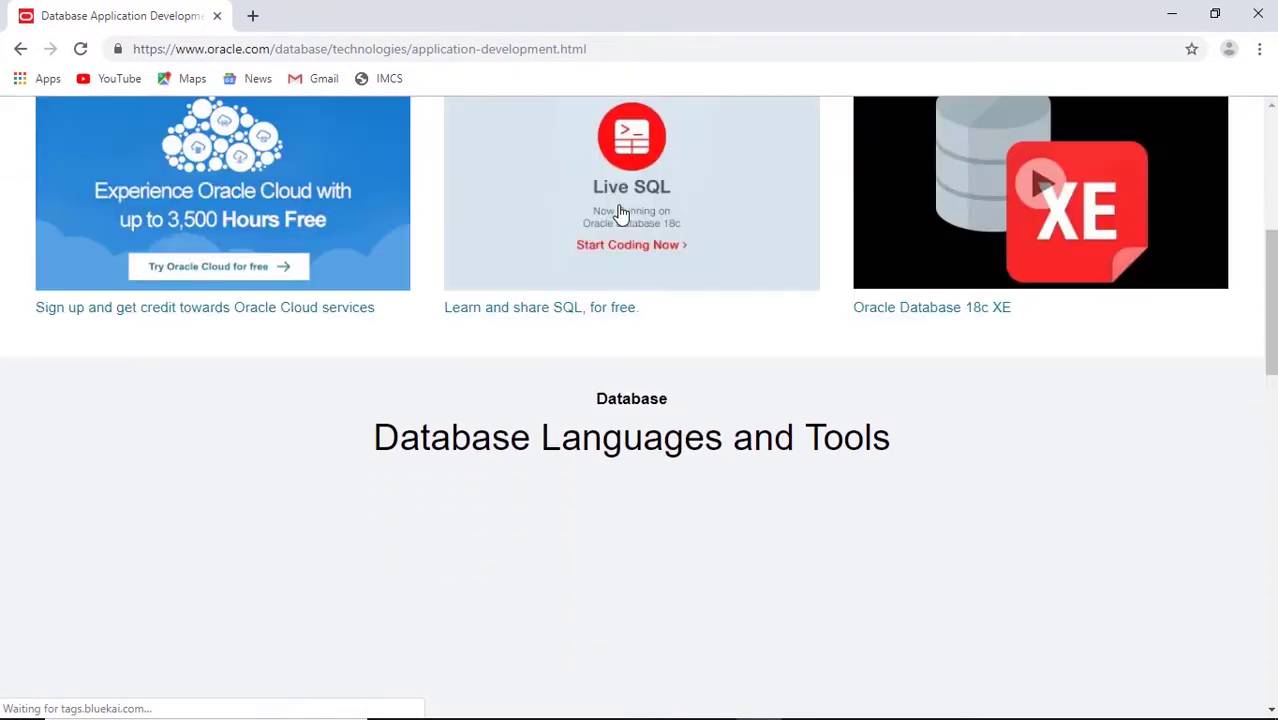
{"action": "scroll", "coordinate": [620, 213], "scroll_direction": "down", "scroll_amount": 5}
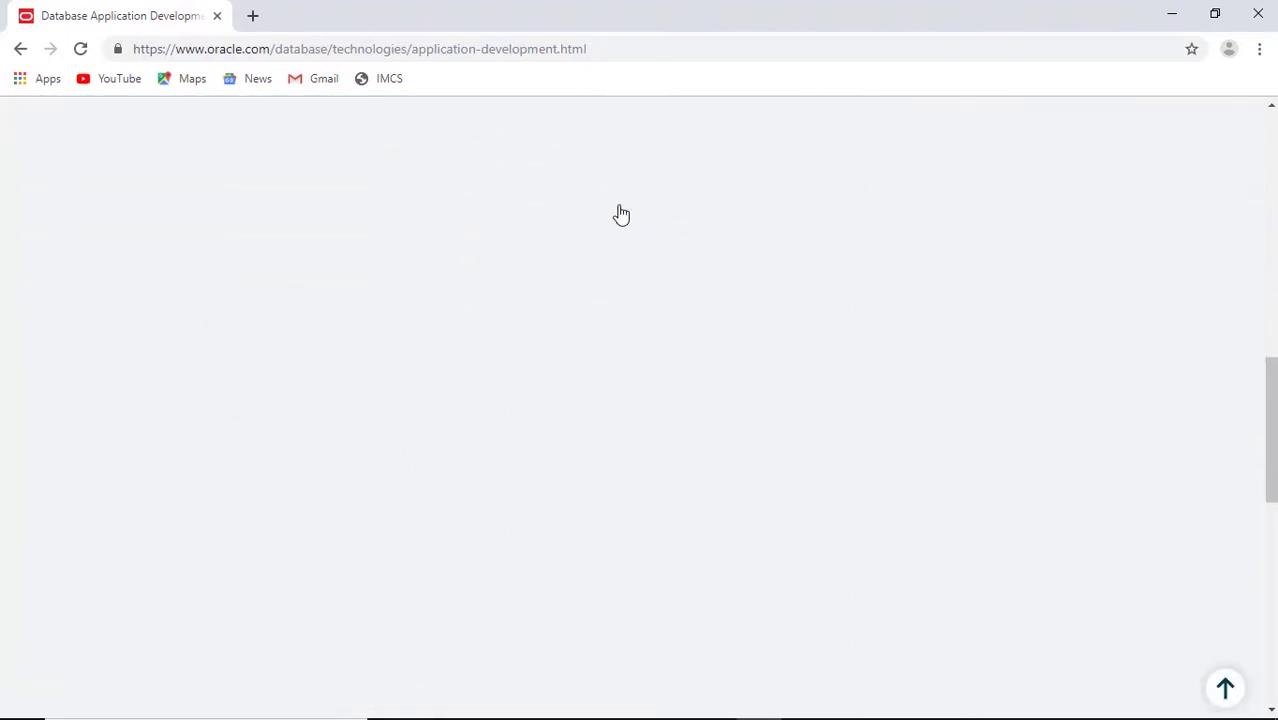
{"action": "scroll", "coordinate": [620, 213], "scroll_direction": "up", "scroll_amount": 3}
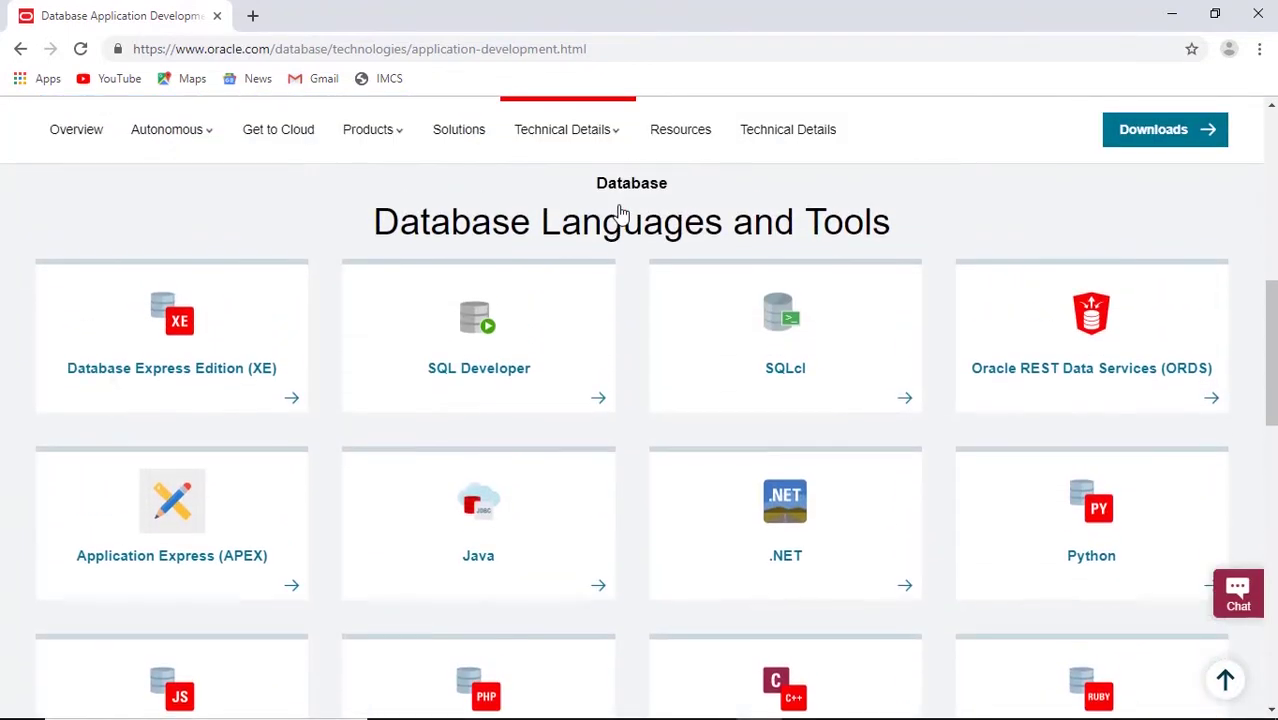
{"action": "left_click", "coordinate": [487, 356]}
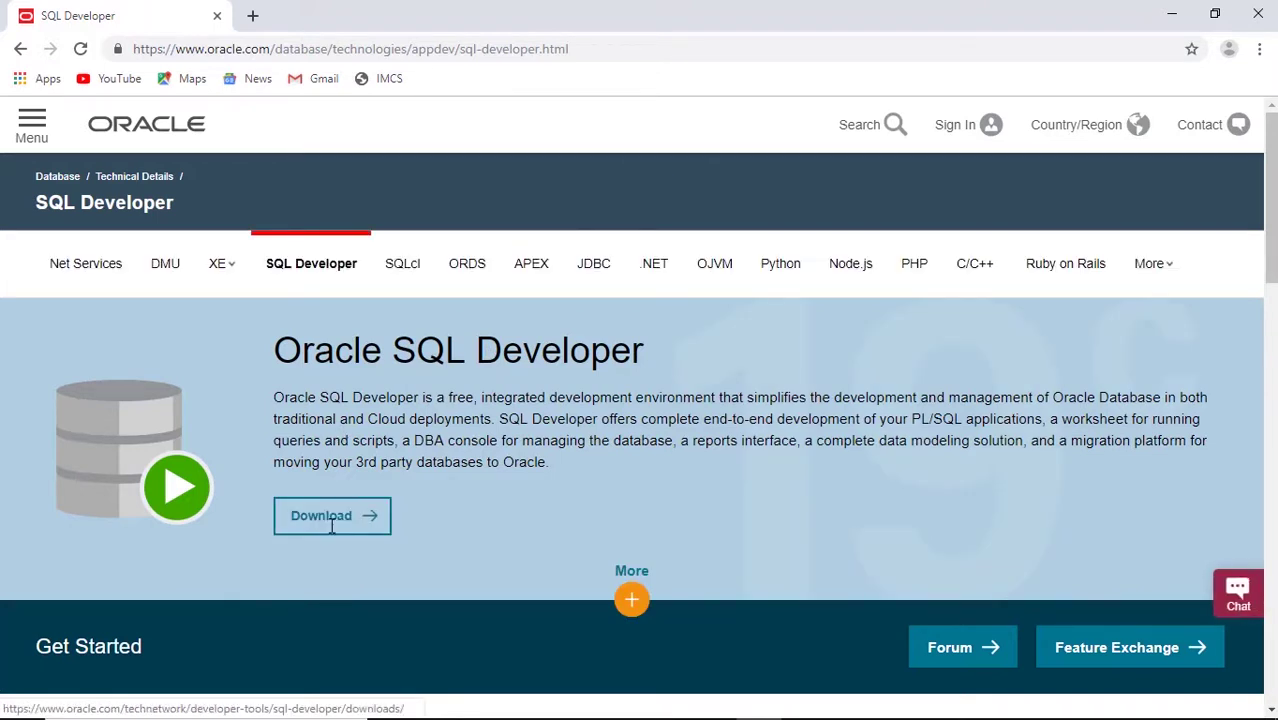
{"action": "left_click", "coordinate": [332, 533]}
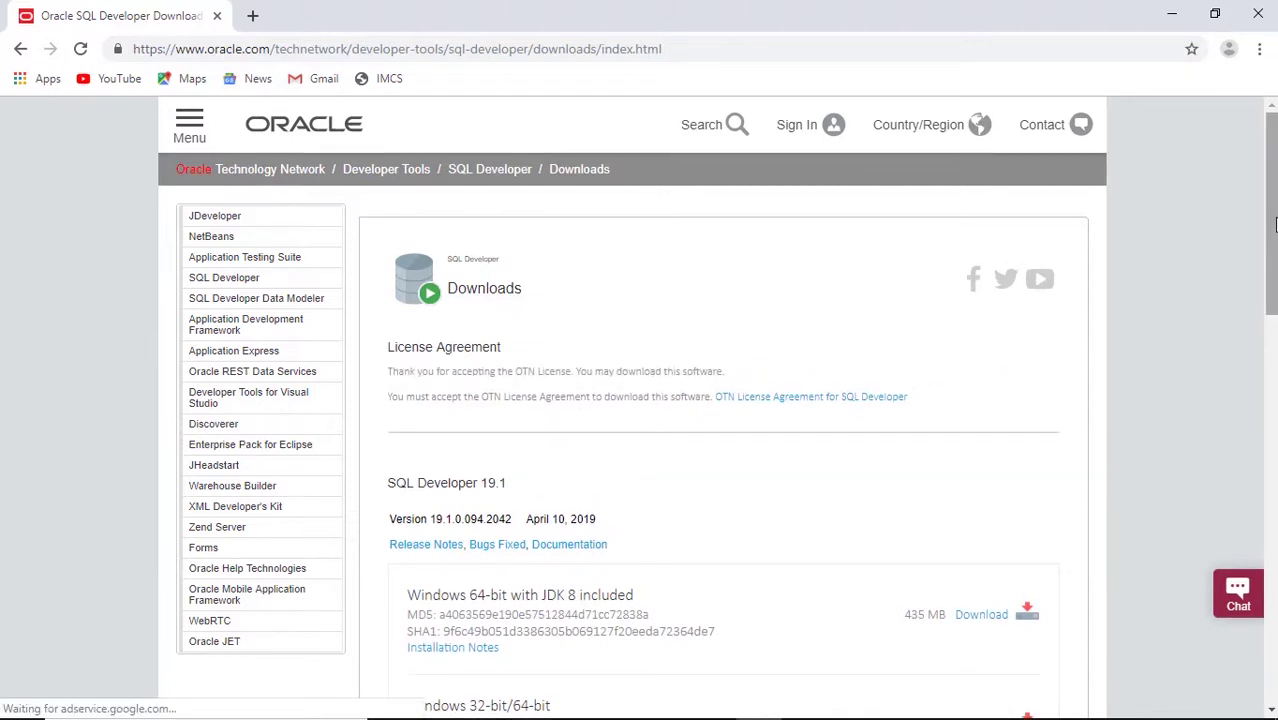
- Request the SQL Developer 19.1 download for Windows 64-bit with JDK 8 included, reaching the username field of the account sign-in
{"action": "left_click_drag", "start_coordinate": [1268, 225], "coordinate": [1268, 268]}
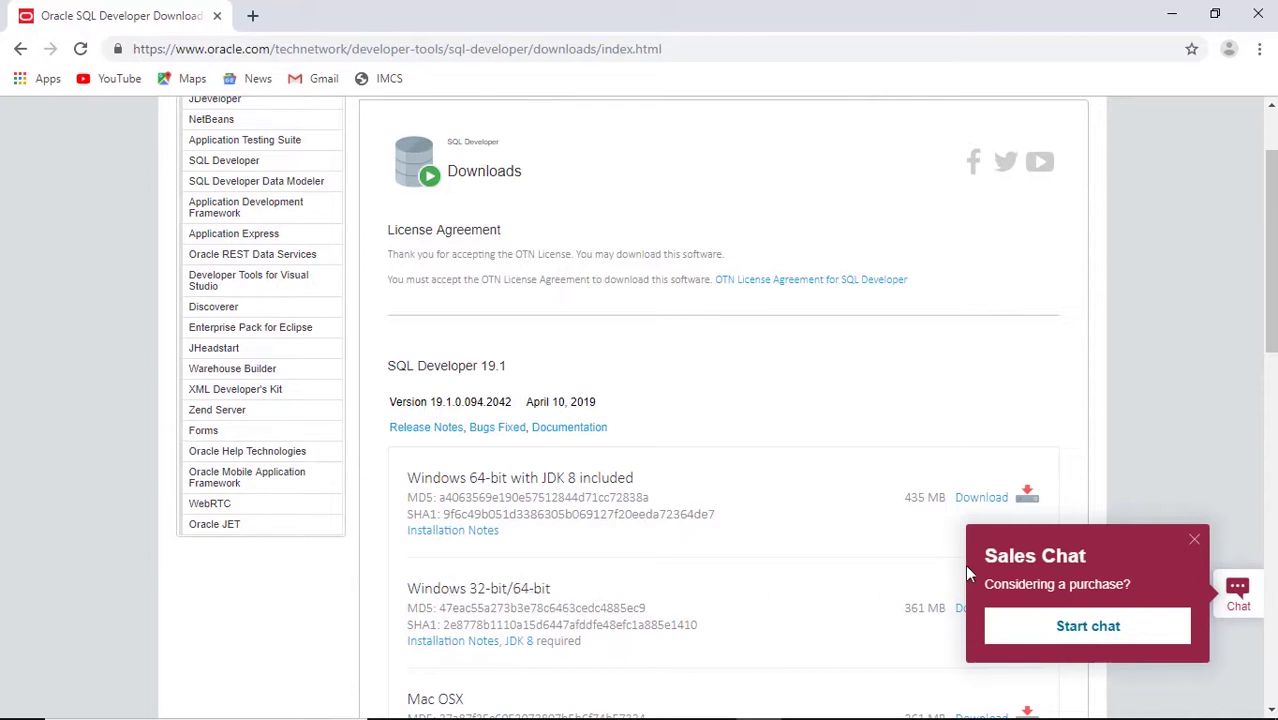
{"action": "left_click", "coordinate": [1026, 497]}
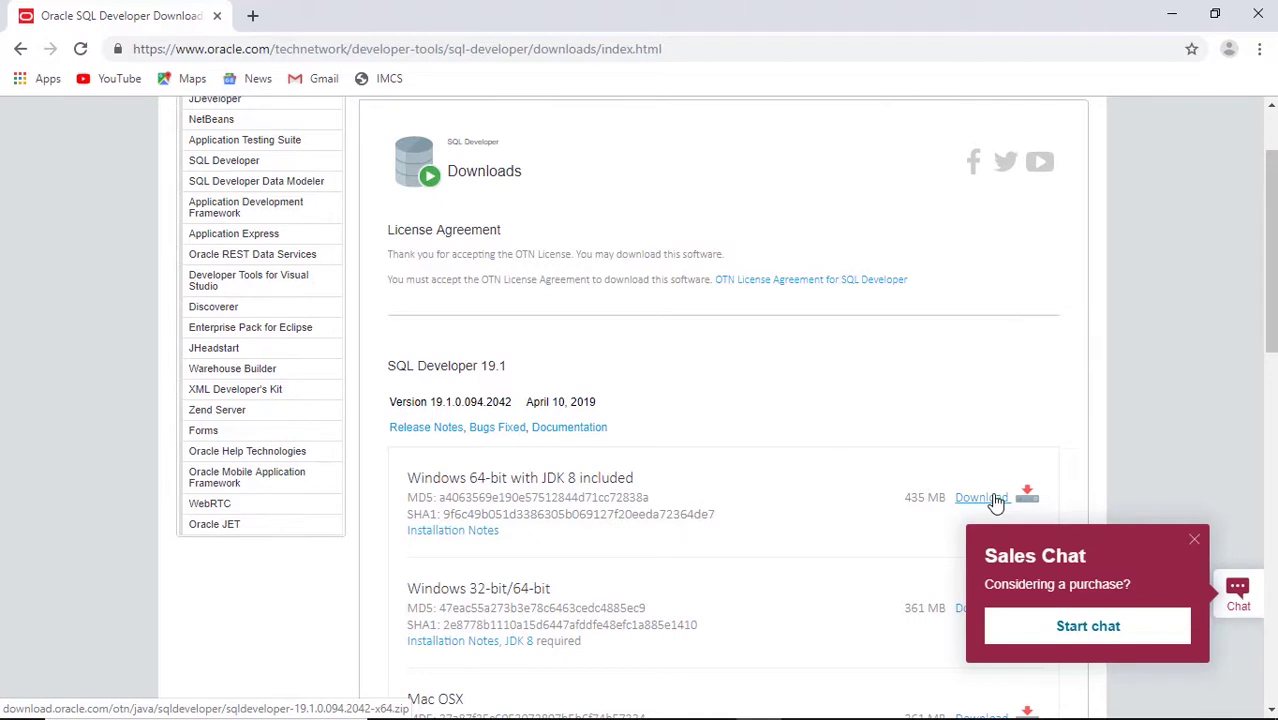
{"action": "left_click", "coordinate": [982, 498]}
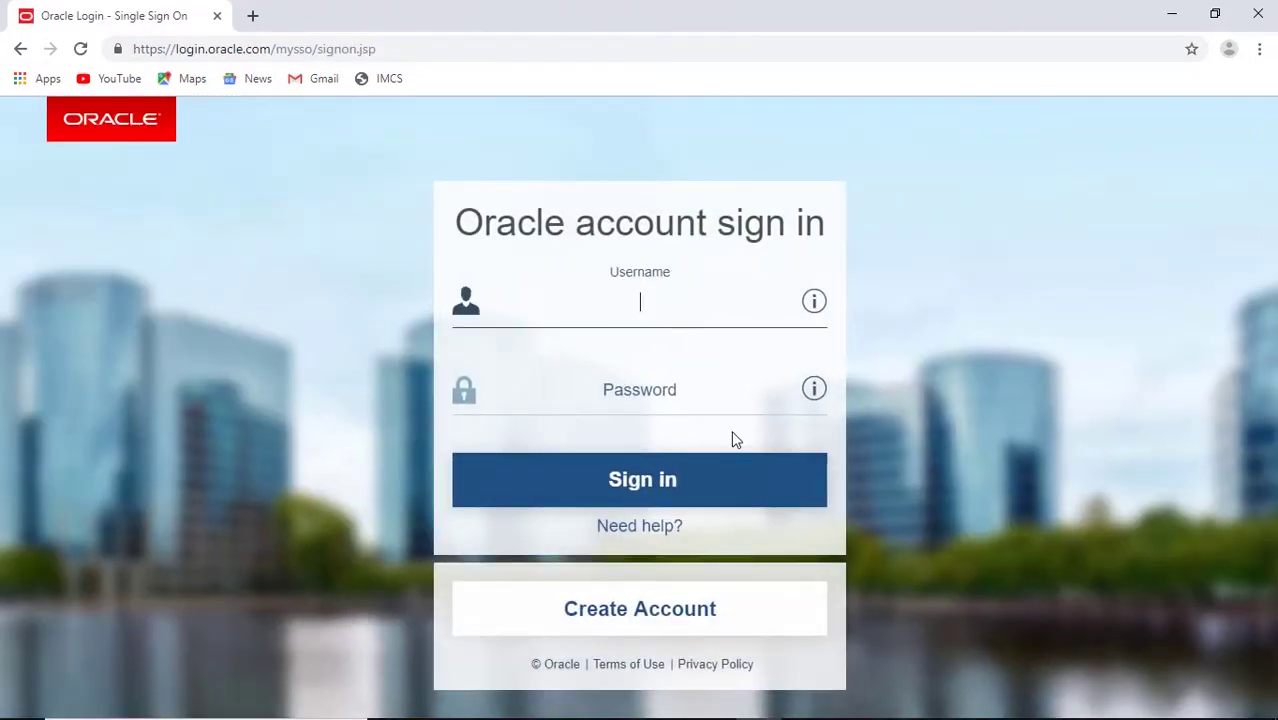
{"action": "left_click", "coordinate": [635, 328]}
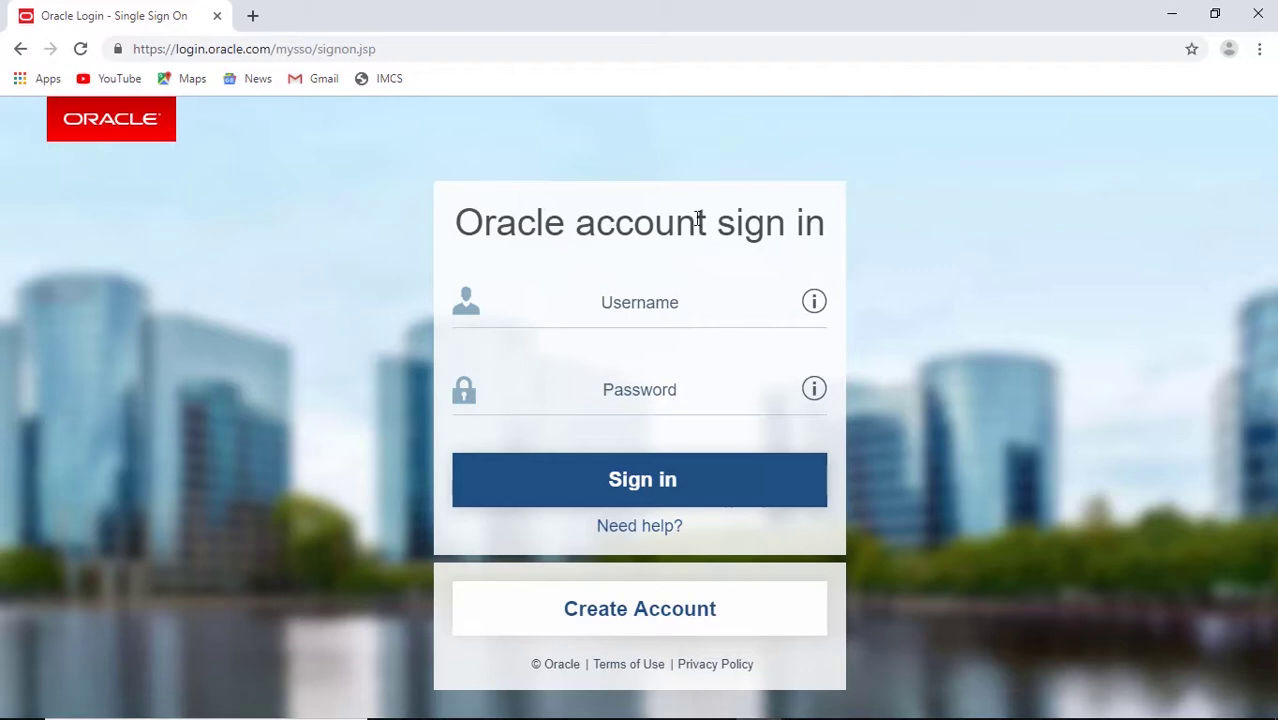
- Switch to File Explorer and open the archive sqldeveloper-19.1.0.094.2042-x64.zip in the software folder
{"action": "key", "text": "alt+Tab"}
{"action": "key", "text": "alt+Tab"}
{"action": "key", "text": "alt+Tab"}
{"action": "key", "text": "alt+Tab"}
{"action": "key", "text": "alt+Tab"}
{"action": "key", "text": "alt+Tab"}
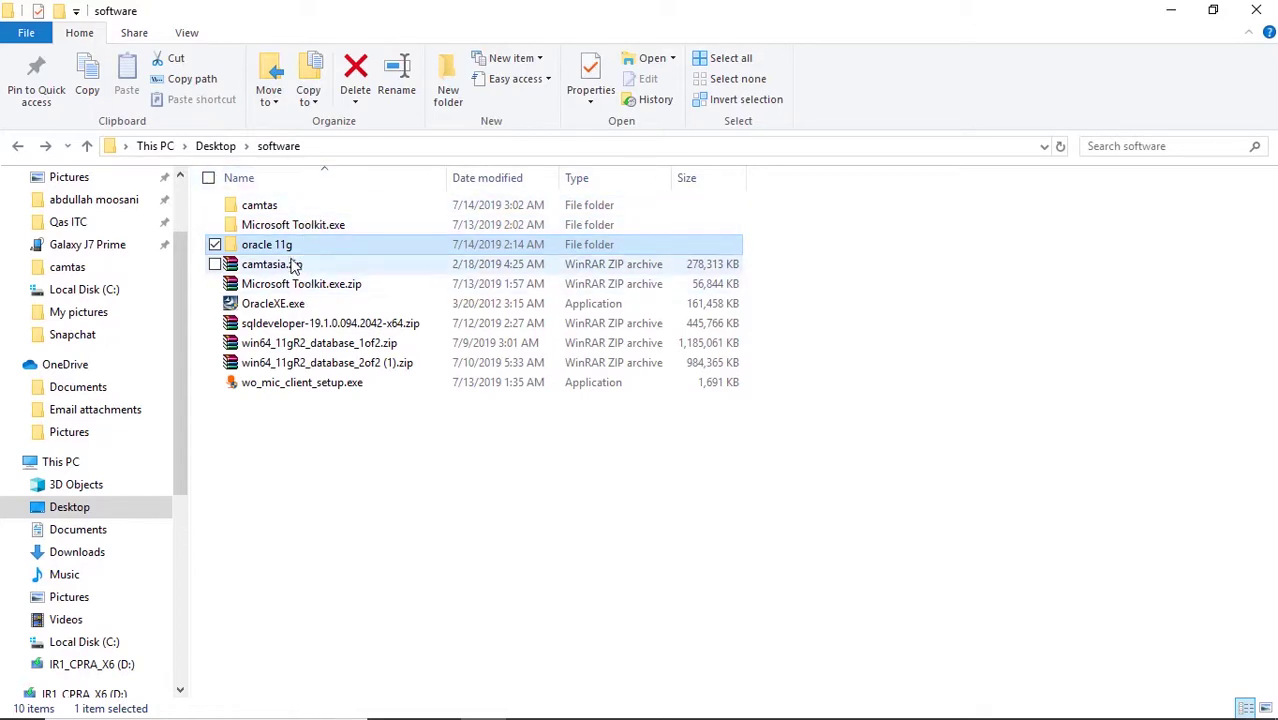
{"action": "left_click", "coordinate": [291, 325]}
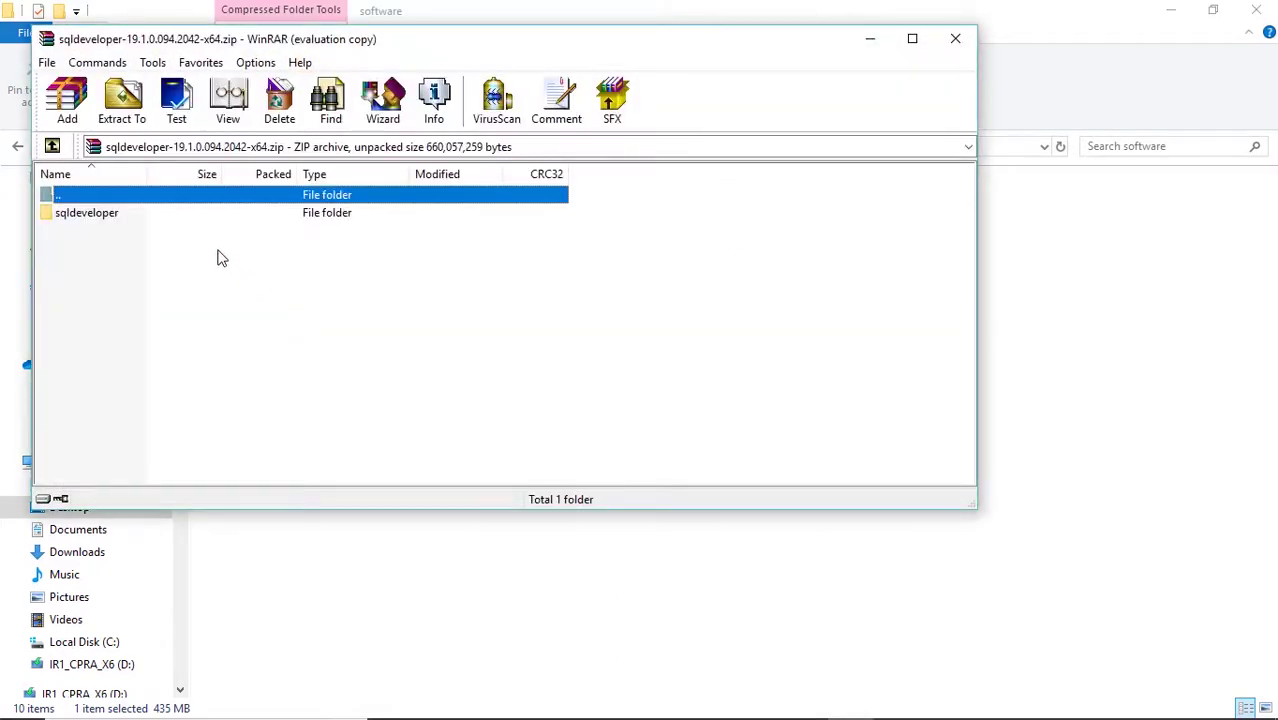
- Extract the sqldeveloper folder from the archive into the desktop's software folder
{"action": "left_click", "coordinate": [220, 214]}
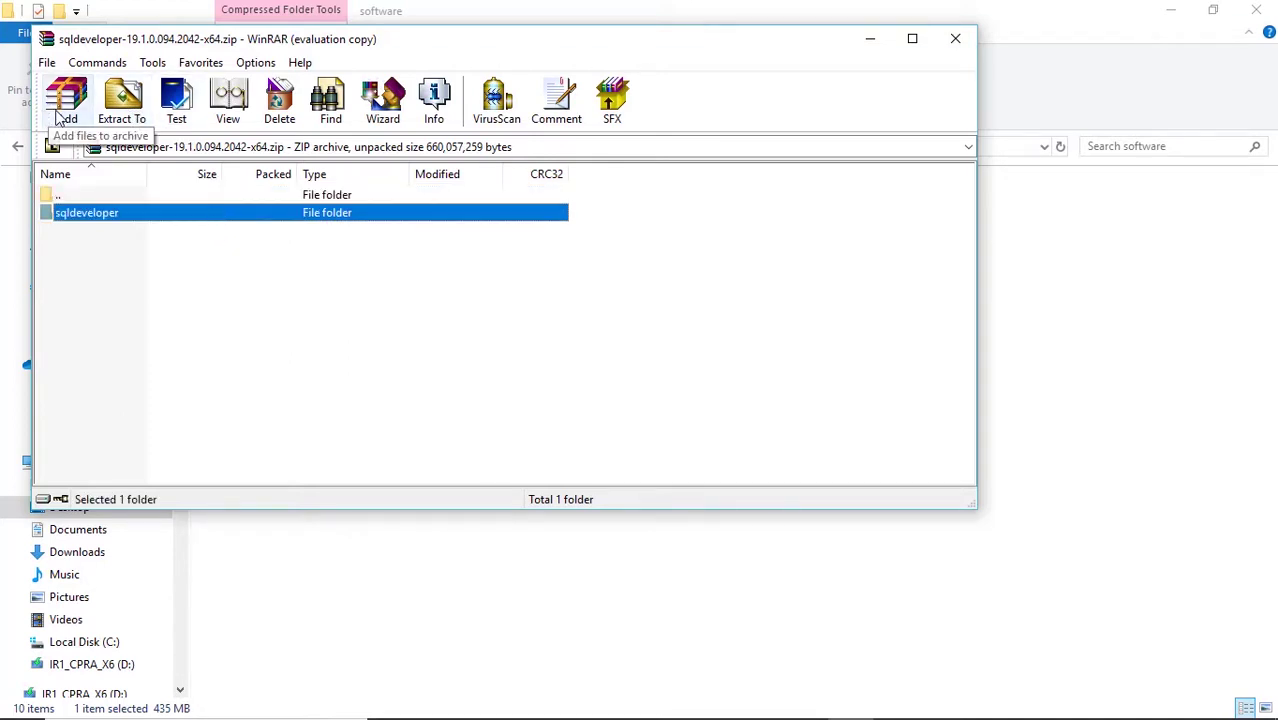
{"action": "left_click", "coordinate": [112, 114]}
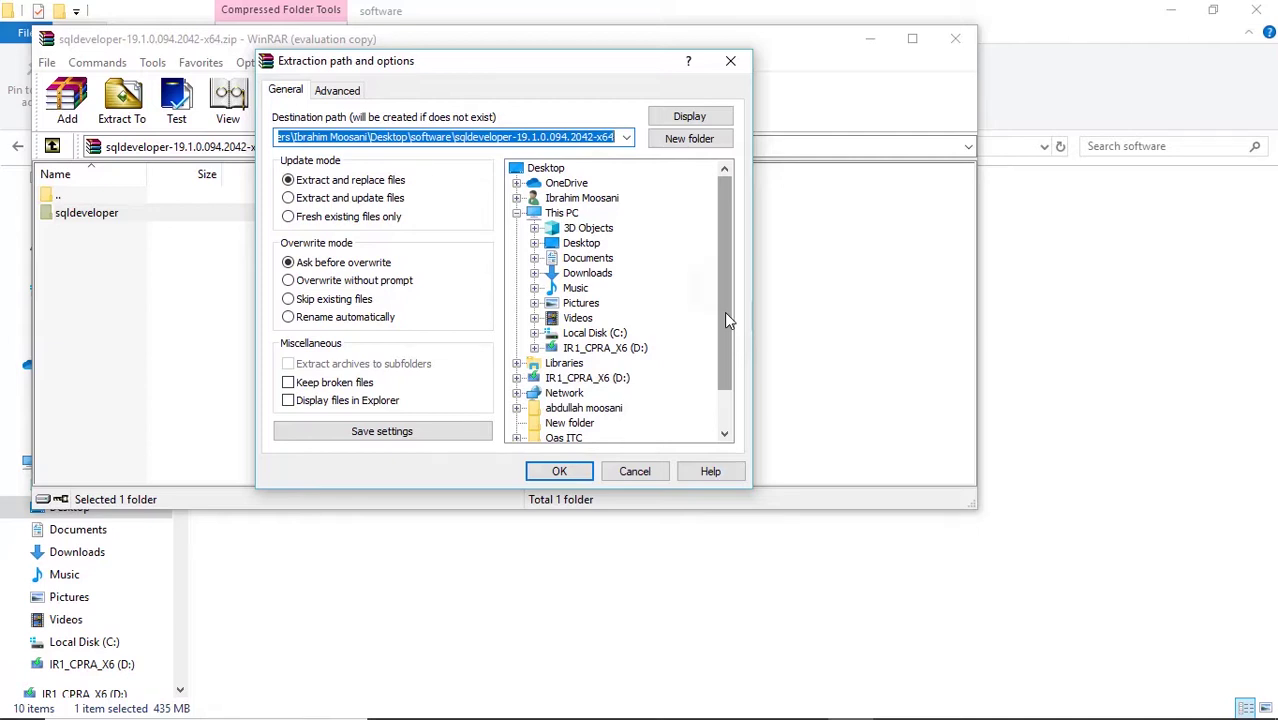
{"action": "scroll", "coordinate": [727, 316], "scroll_direction": "down", "scroll_amount": 2}
{"action": "scroll", "coordinate": [705, 380], "scroll_direction": "down", "scroll_amount": 1}
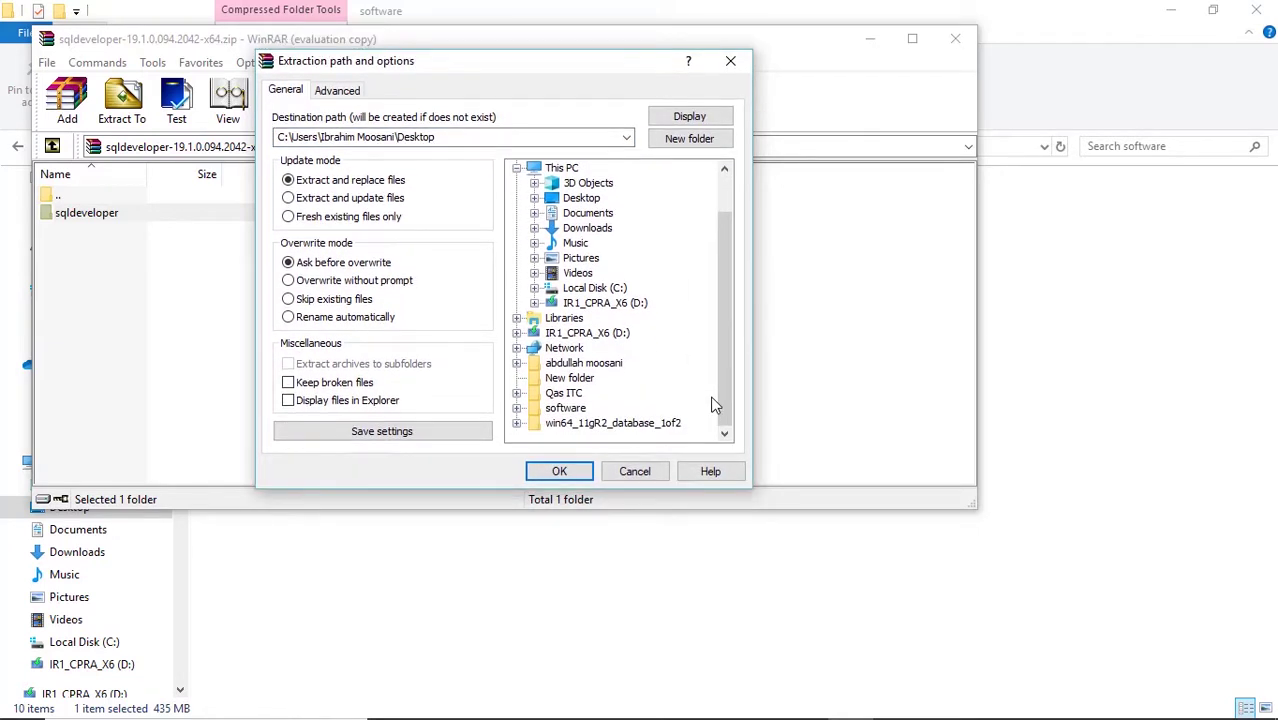
{"action": "left_click", "coordinate": [517, 332]}
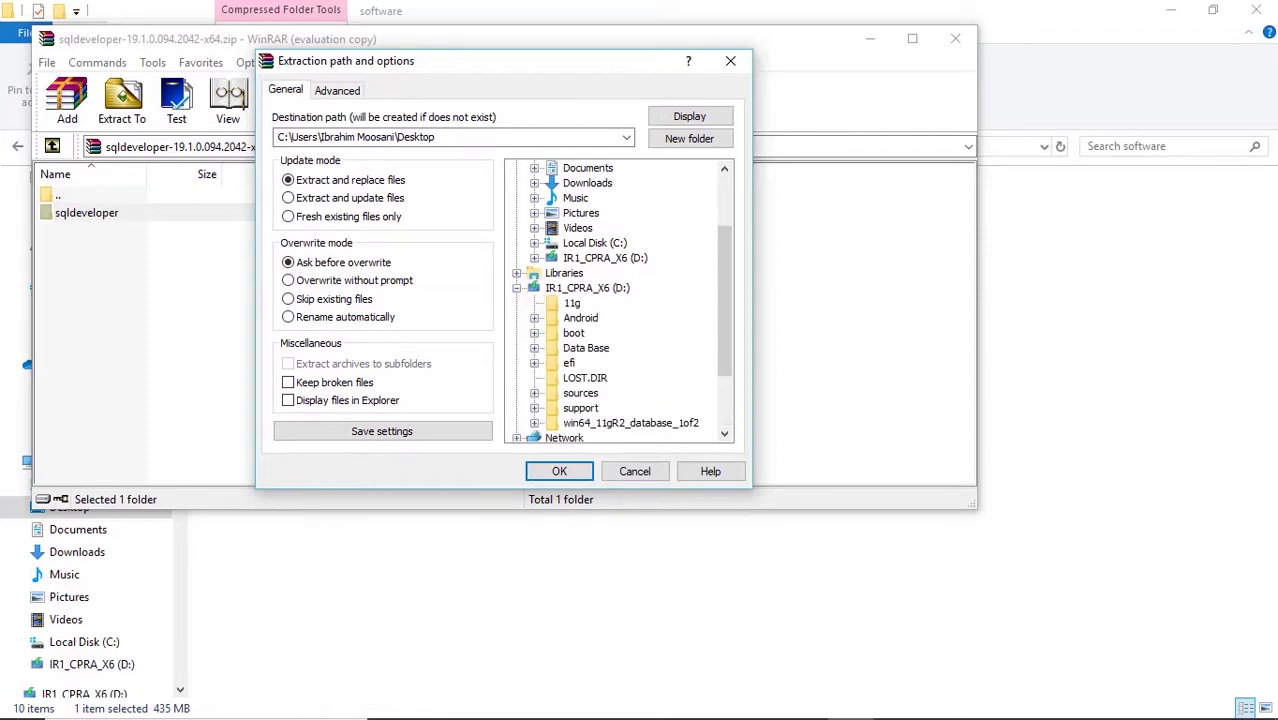
{"action": "left_click", "coordinate": [587, 288]}
{"action": "key", "text": "Left"}
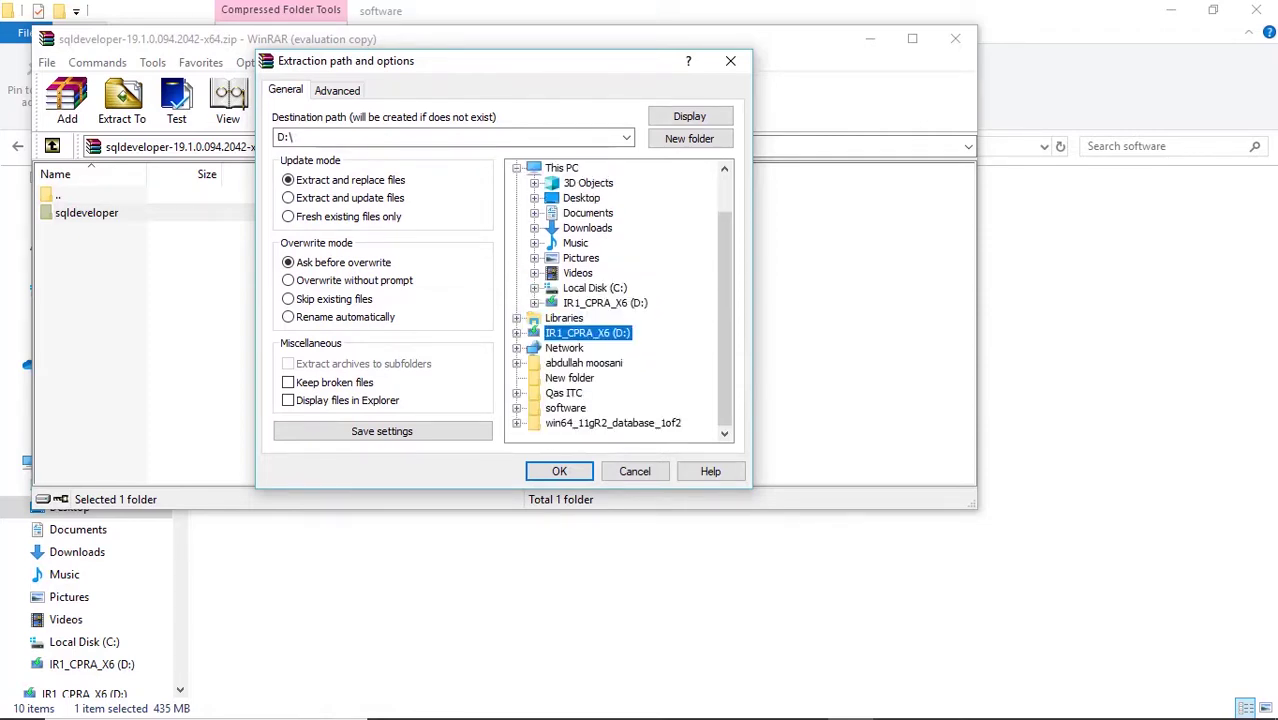
{"action": "key", "text": "Down"}
{"action": "key", "text": "Down"}
{"action": "key", "text": "Down"}
{"action": "key", "text": "Down"}
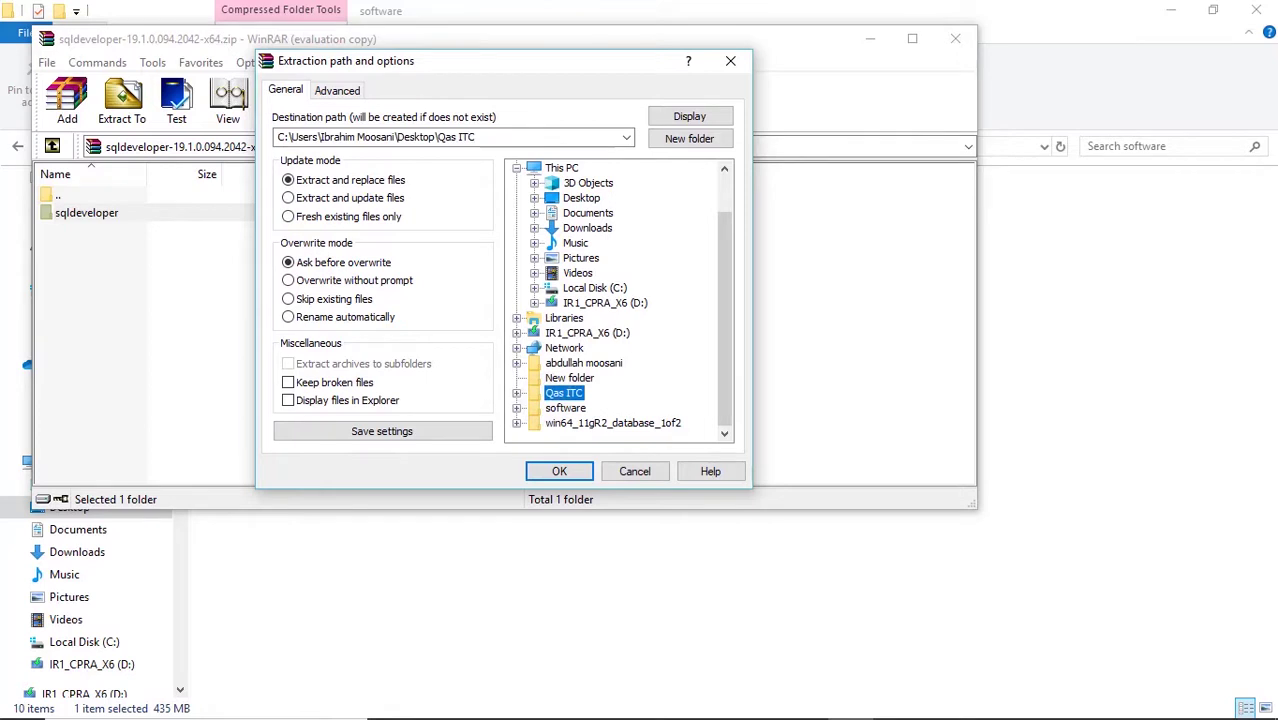
{"action": "key", "text": "Down"}
{"action": "key", "text": "Right"}
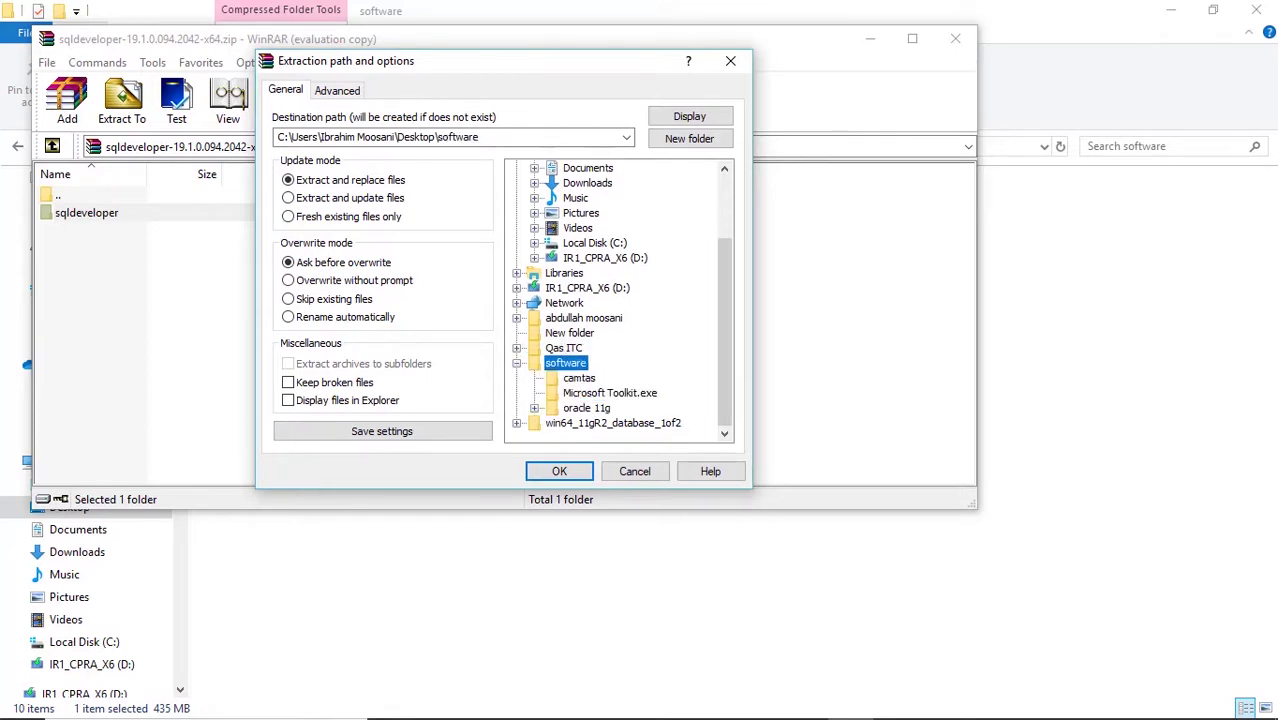
{"action": "key", "text": "Return"}
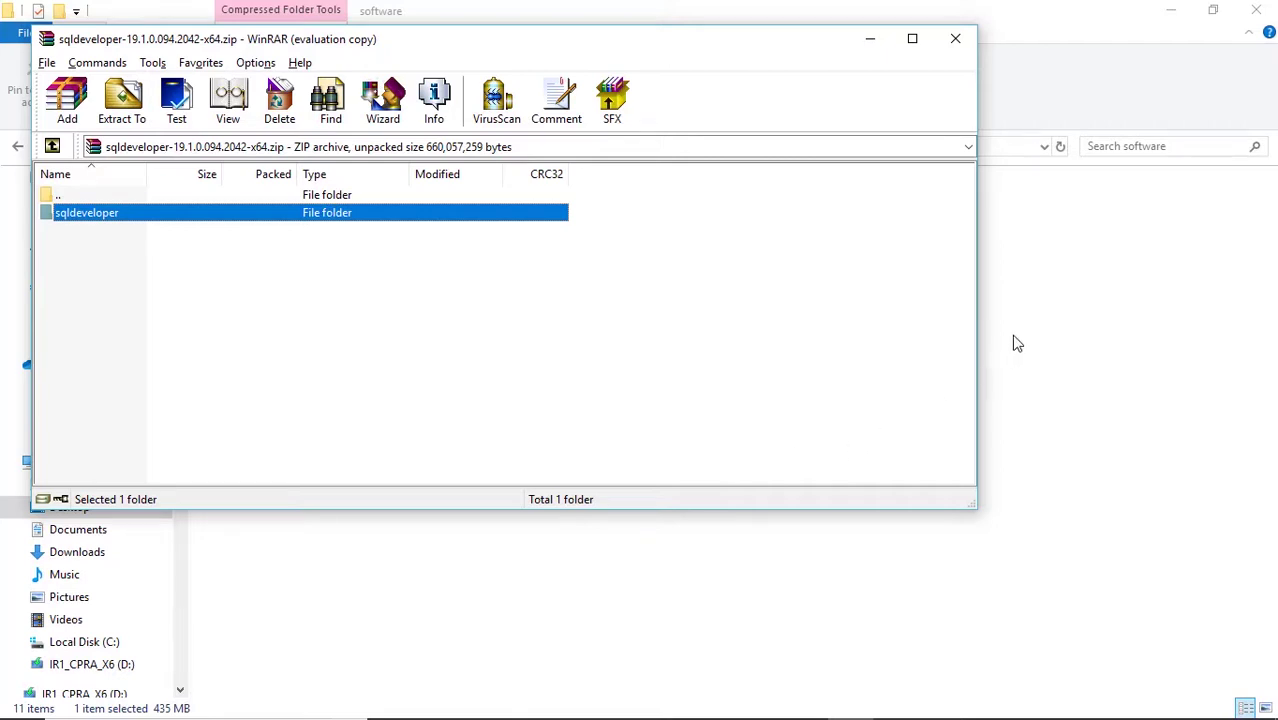
- Close the archive window and open the extracted sqldeveloper folder
{"action": "left_click", "coordinate": [955, 38]}
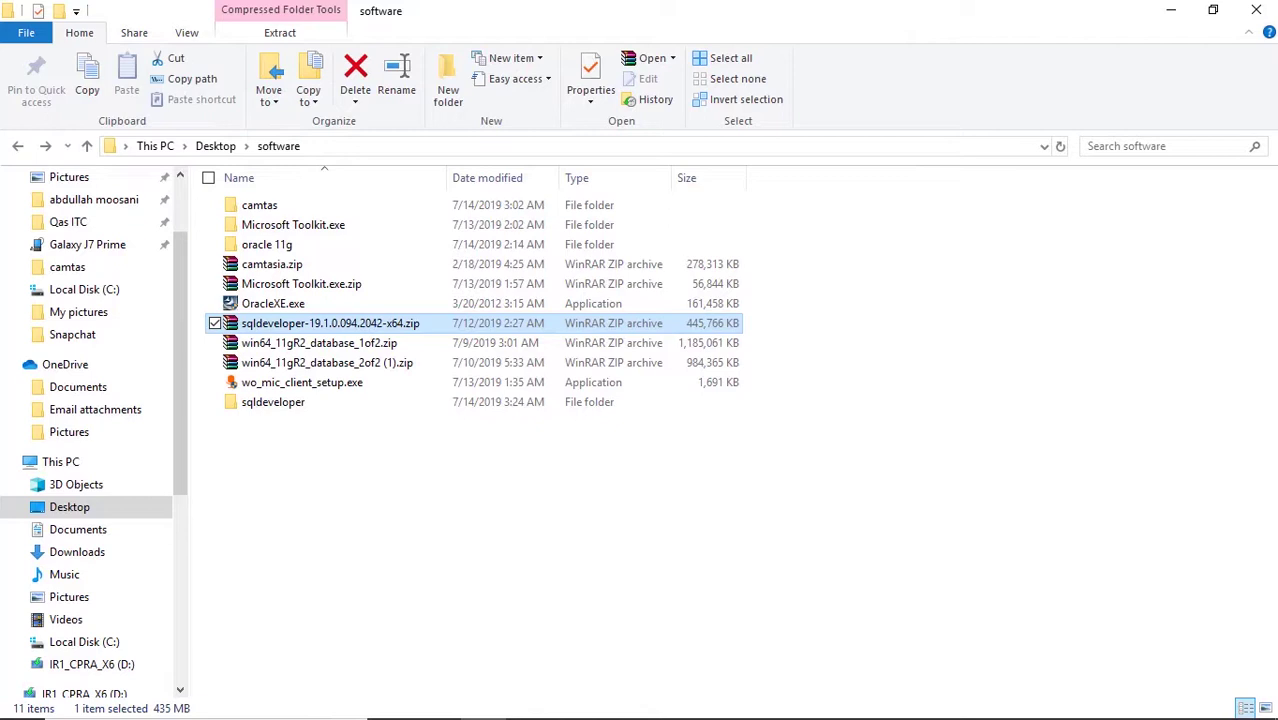
{"action": "left_click", "coordinate": [273, 402]}
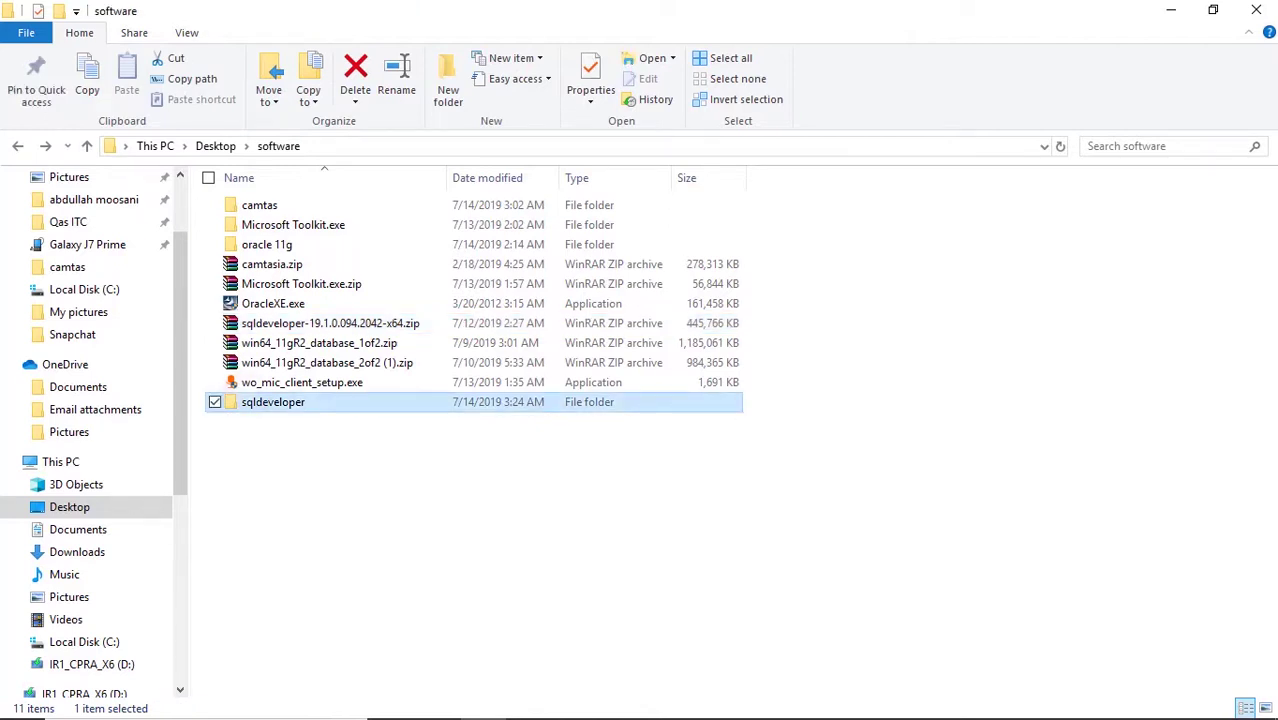
{"action": "double_click", "coordinate": [273, 402]}
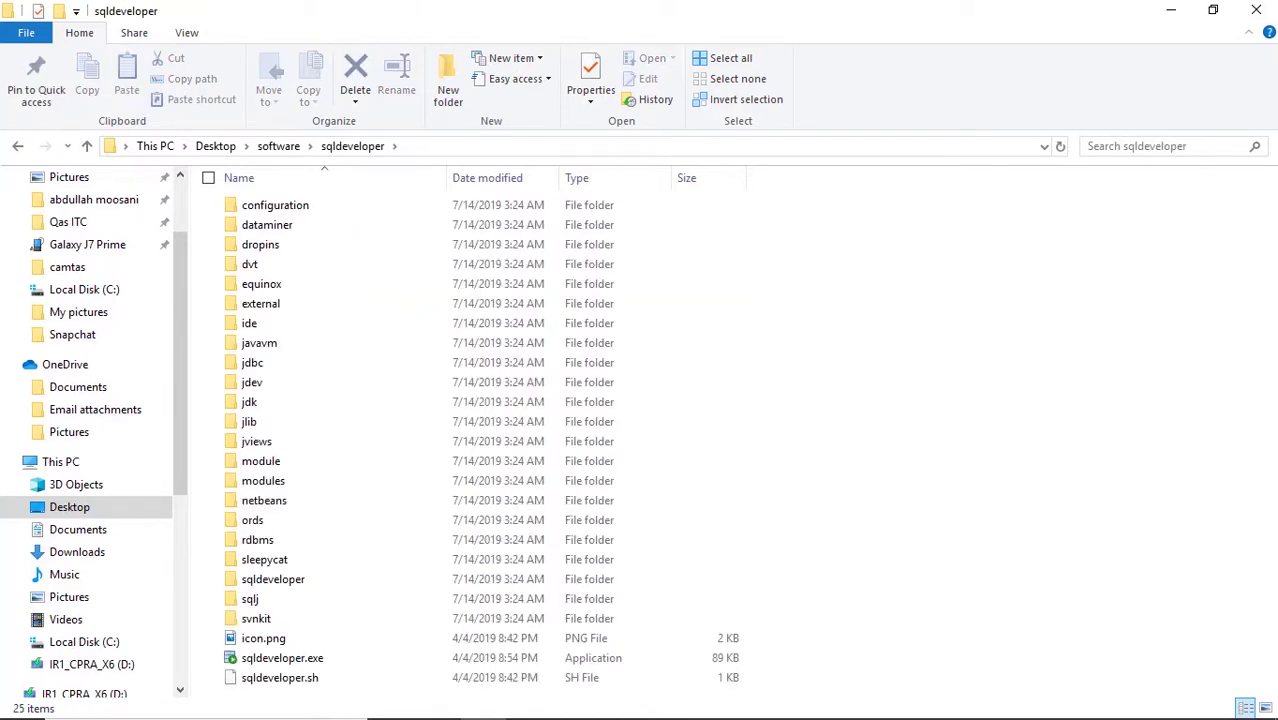
{"action": "left_click_drag", "start_coordinate": [268, 461], "coordinate": [290, 346]}
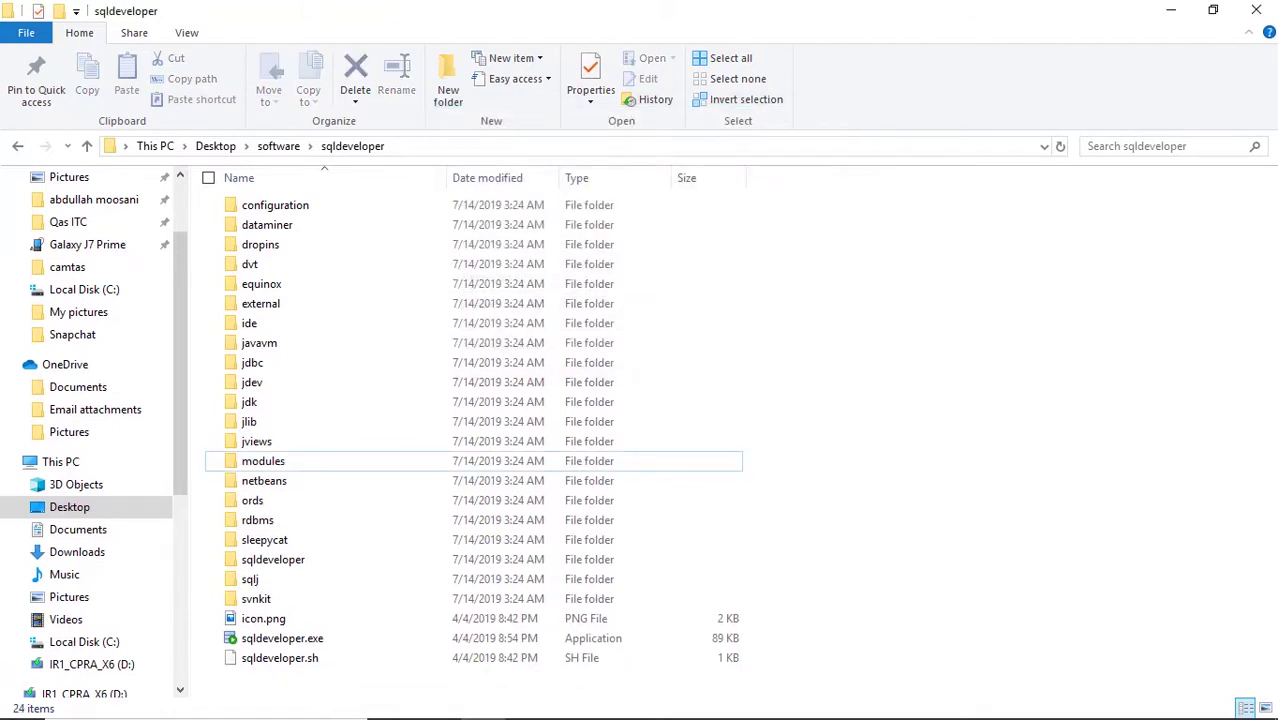
{"action": "key", "text": "ctrl+z"}
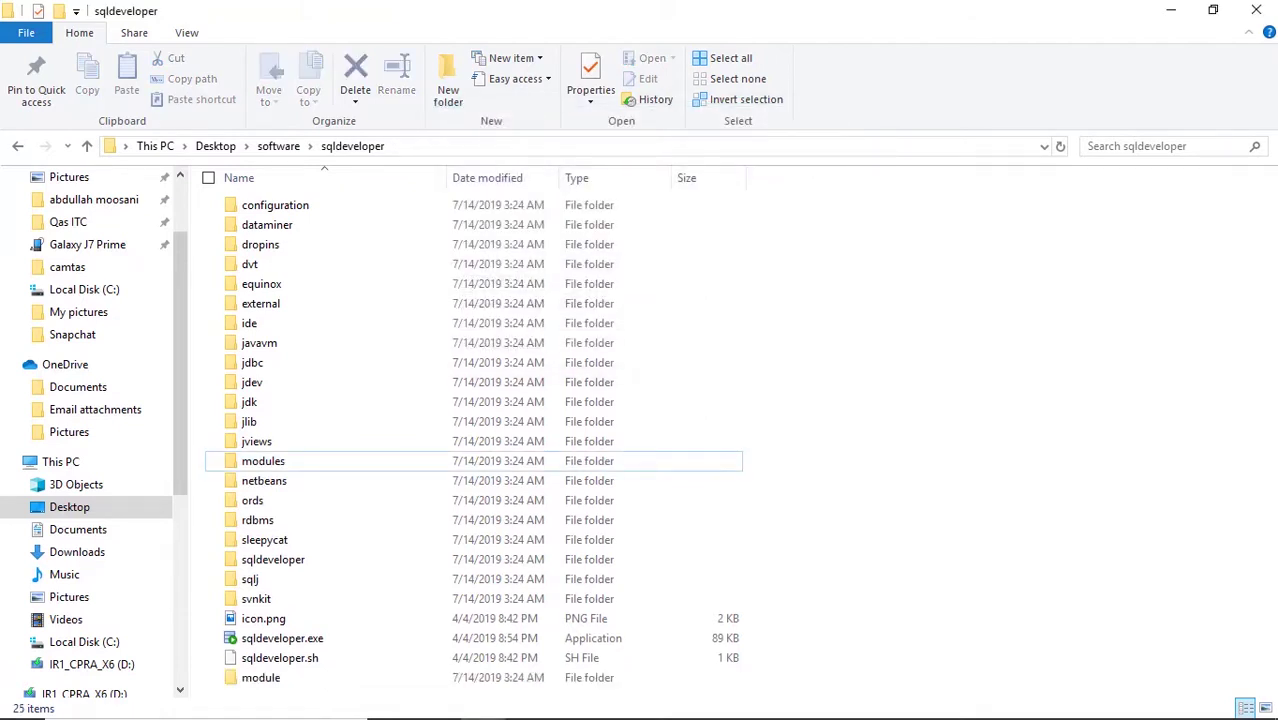
{"action": "left_click", "coordinate": [952, 336]}
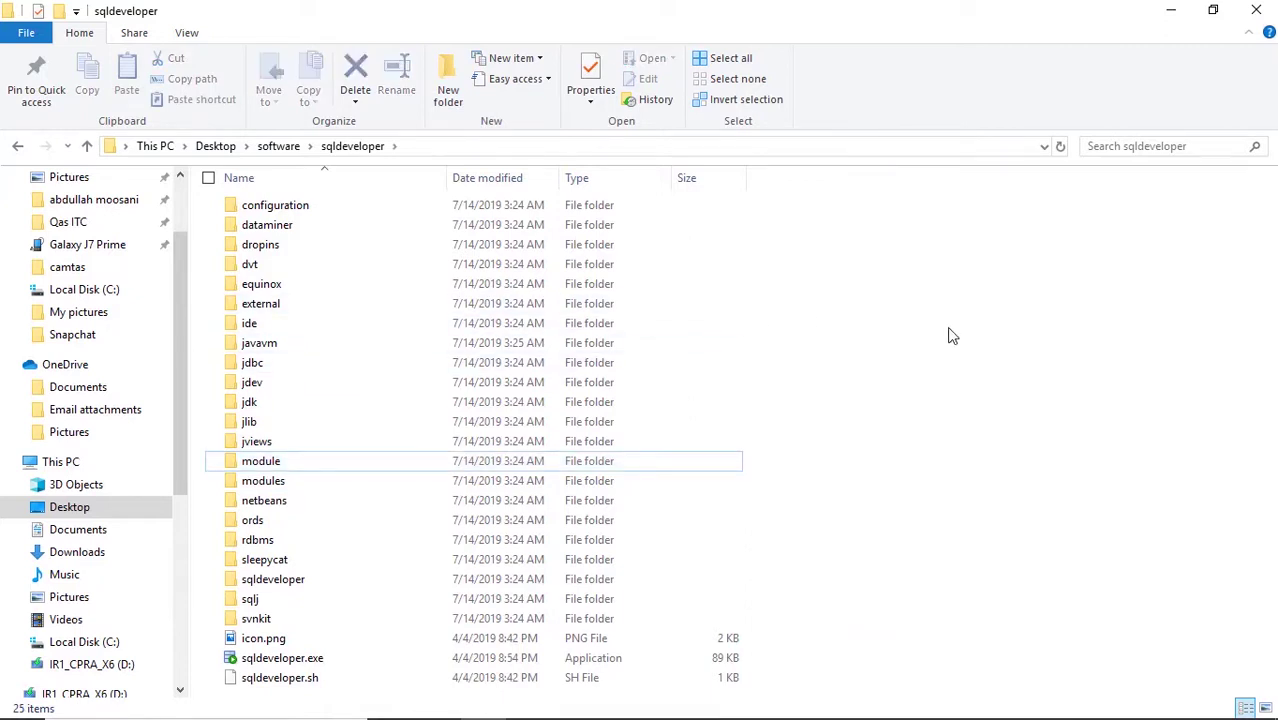
- Move the sqldeveloper folder from the software folder into the app folder on Local Disk (C:)
{"action": "key", "text": "BackSpace"}
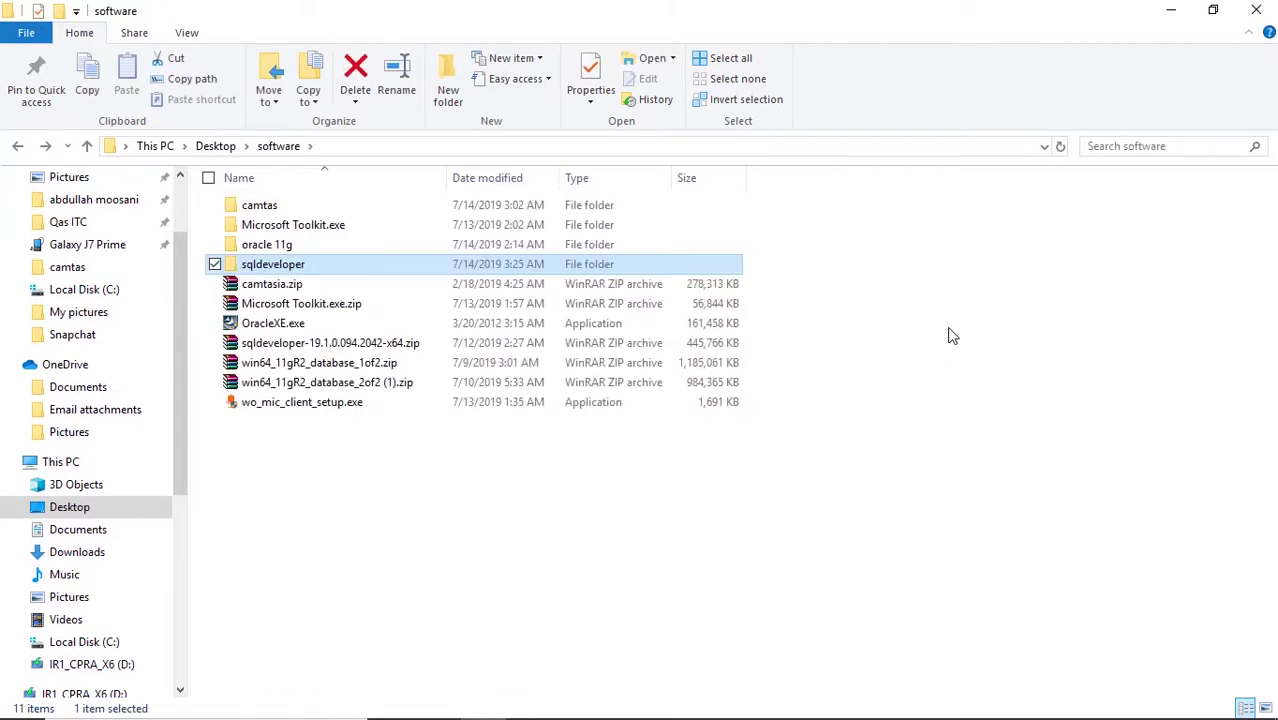
{"action": "key", "text": "ctrl+x"}
{"action": "left_click", "coordinate": [84, 641]}
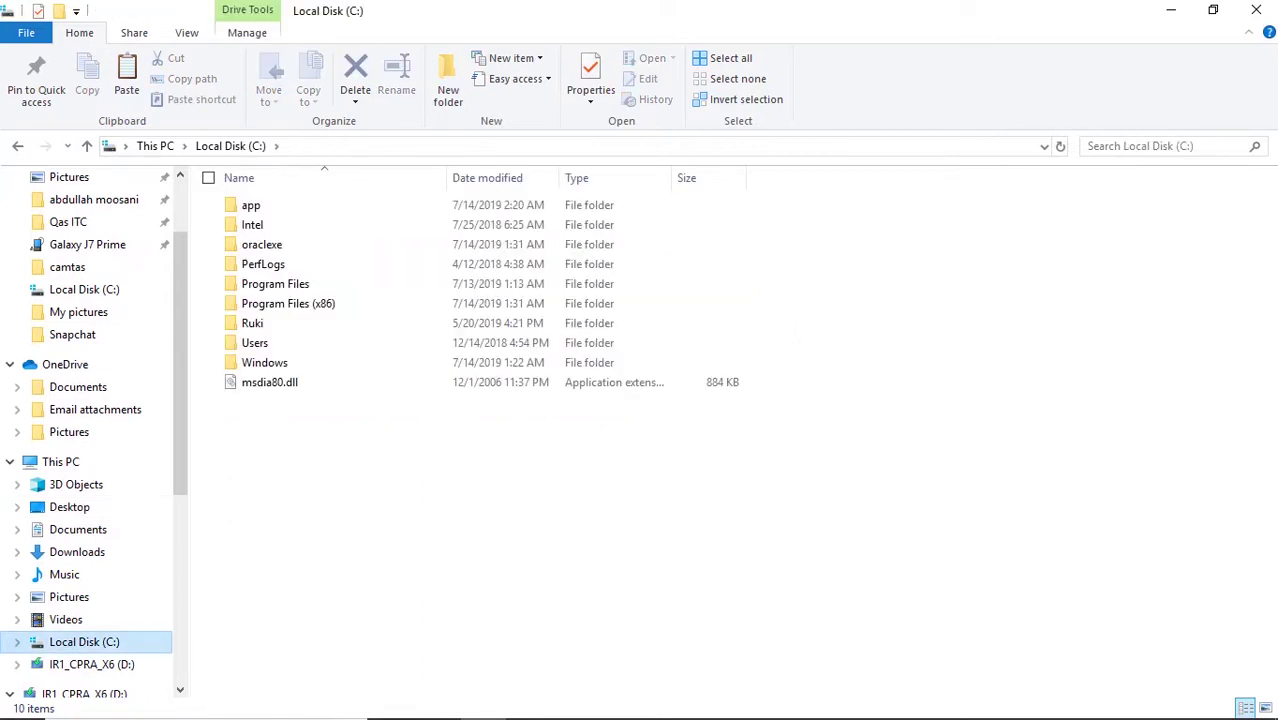
{"action": "left_click", "coordinate": [251, 205]}
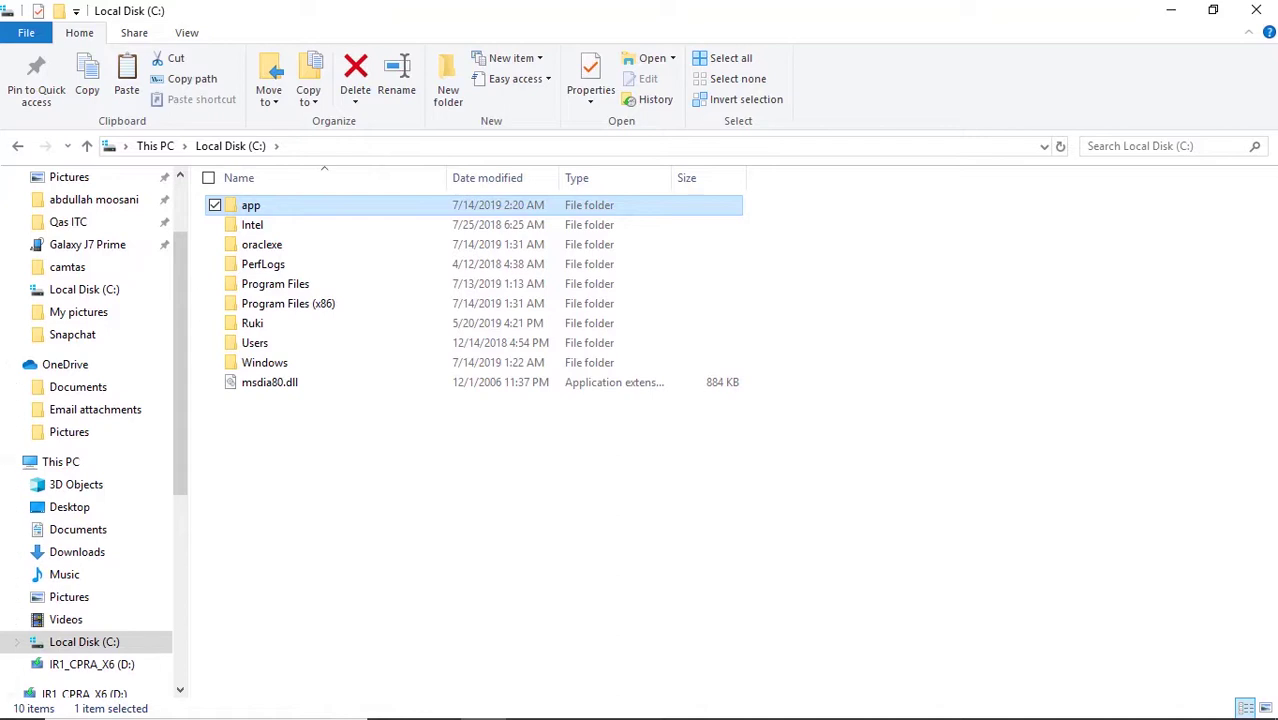
{"action": "key", "text": "Return"}
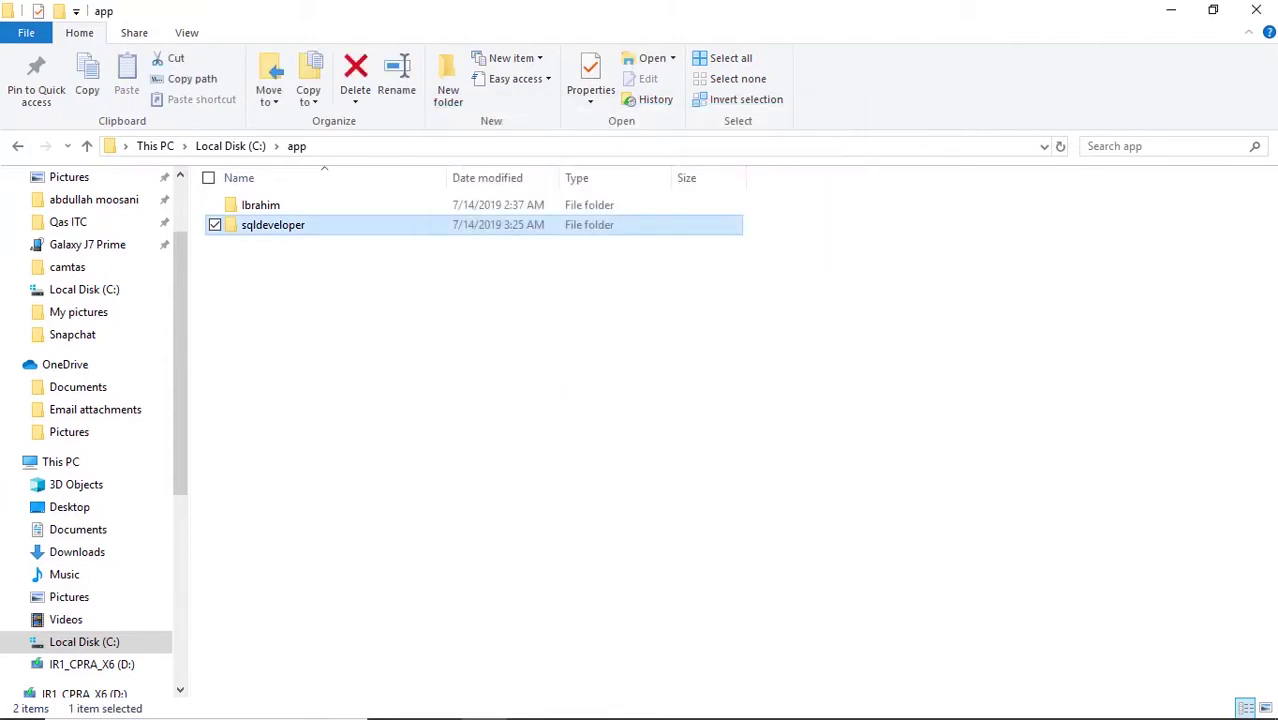
- Create a desktop shortcut for sqldeveloper.exe from the moved sqldeveloper folder and close the File Explorer window
{"action": "key", "text": "Return"}
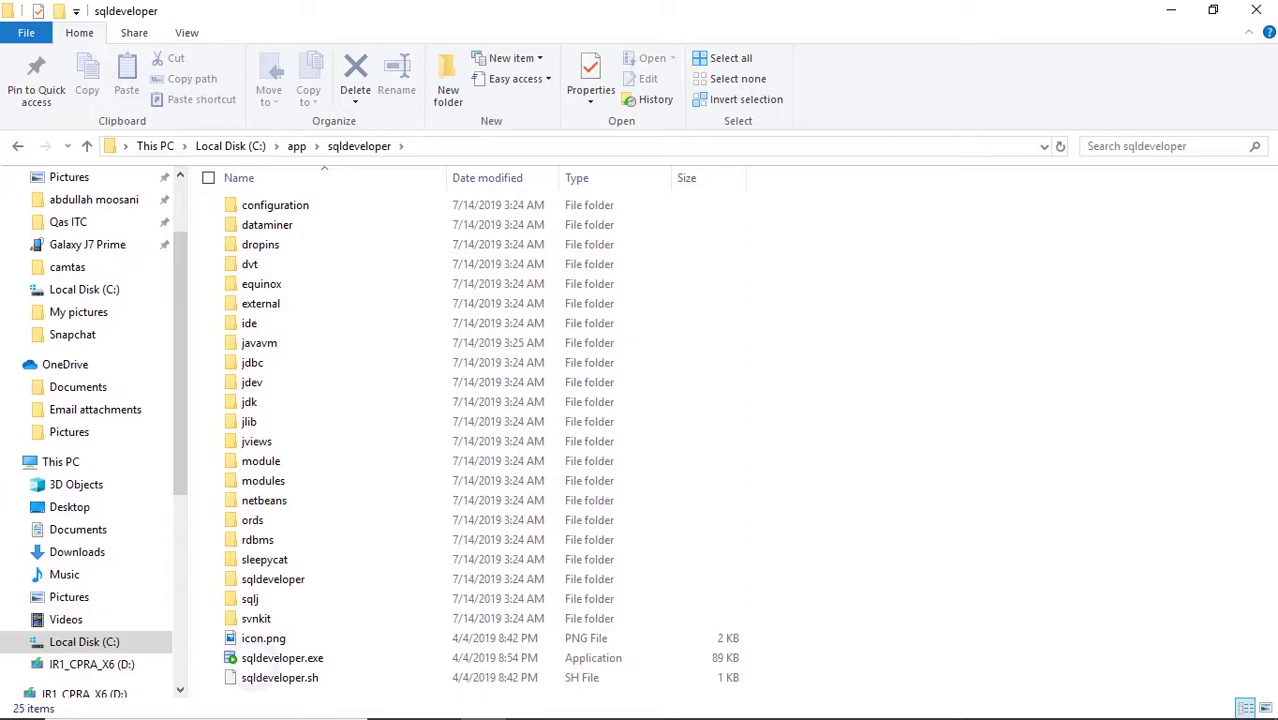
{"action": "left_click", "coordinate": [262, 658]}
{"action": "key", "text": "shift+F10"}
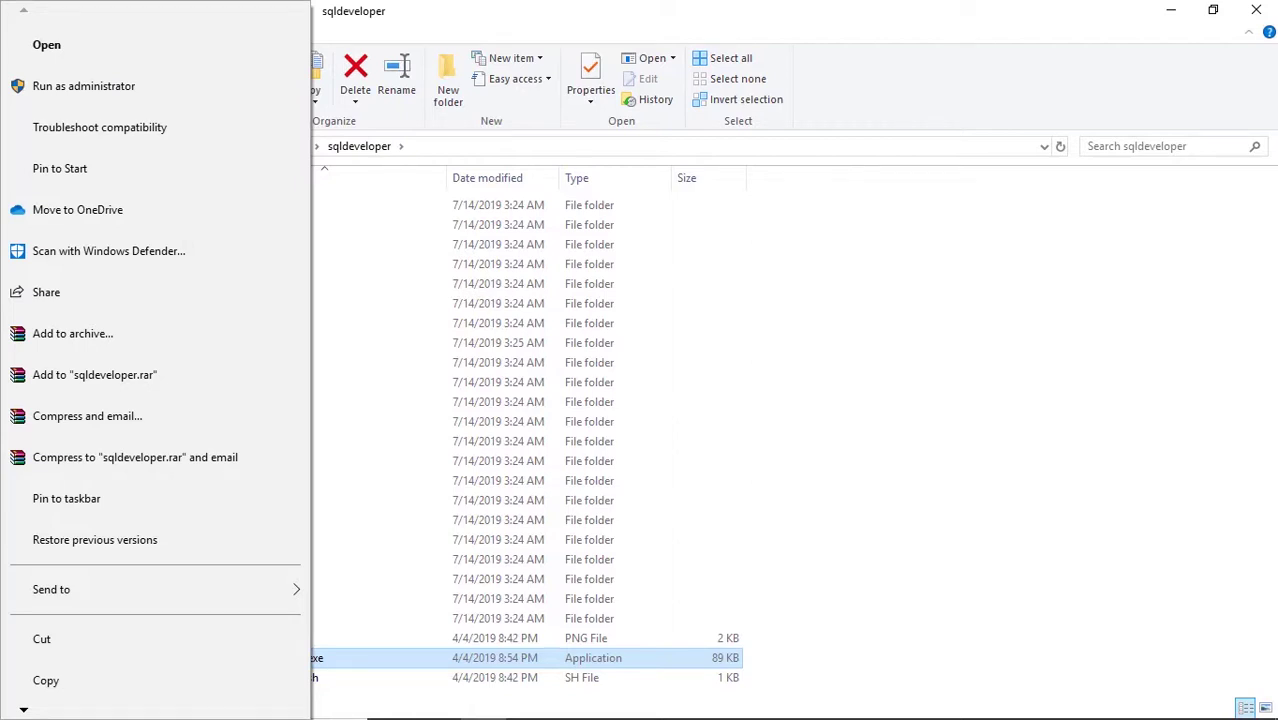
{"action": "left_click", "coordinate": [152, 590]}
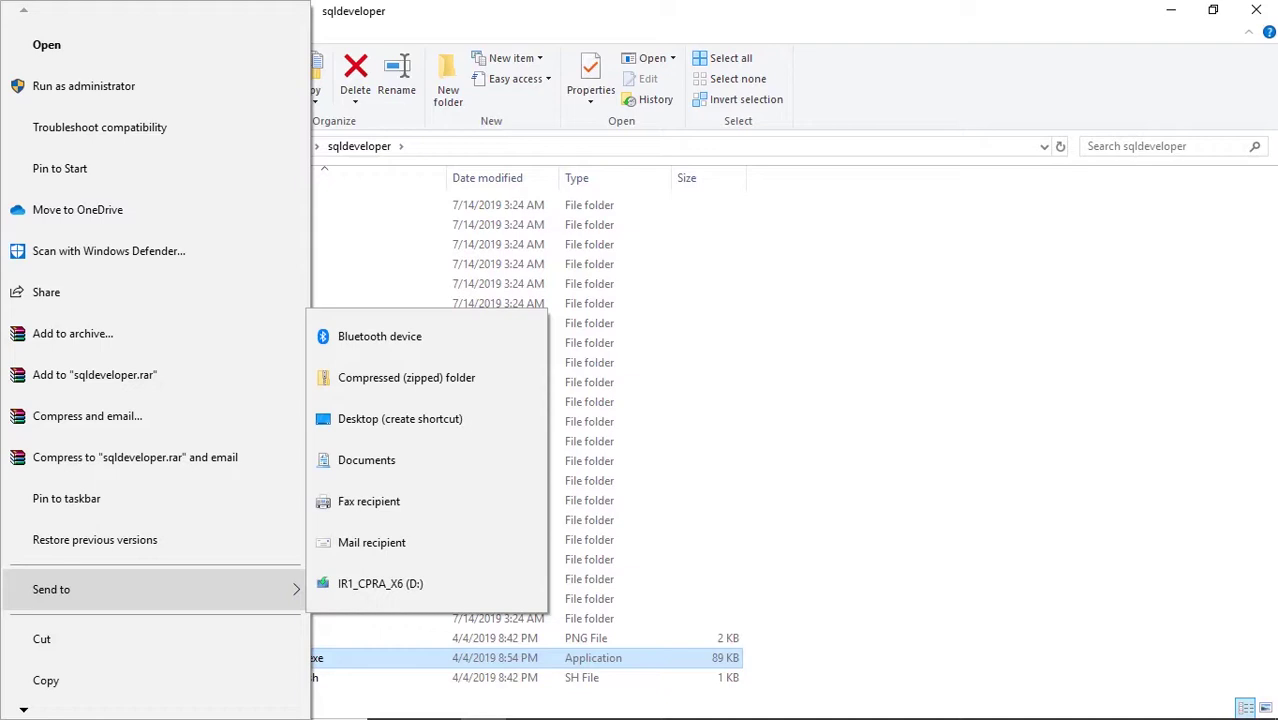
{"action": "left_click", "coordinate": [400, 419]}
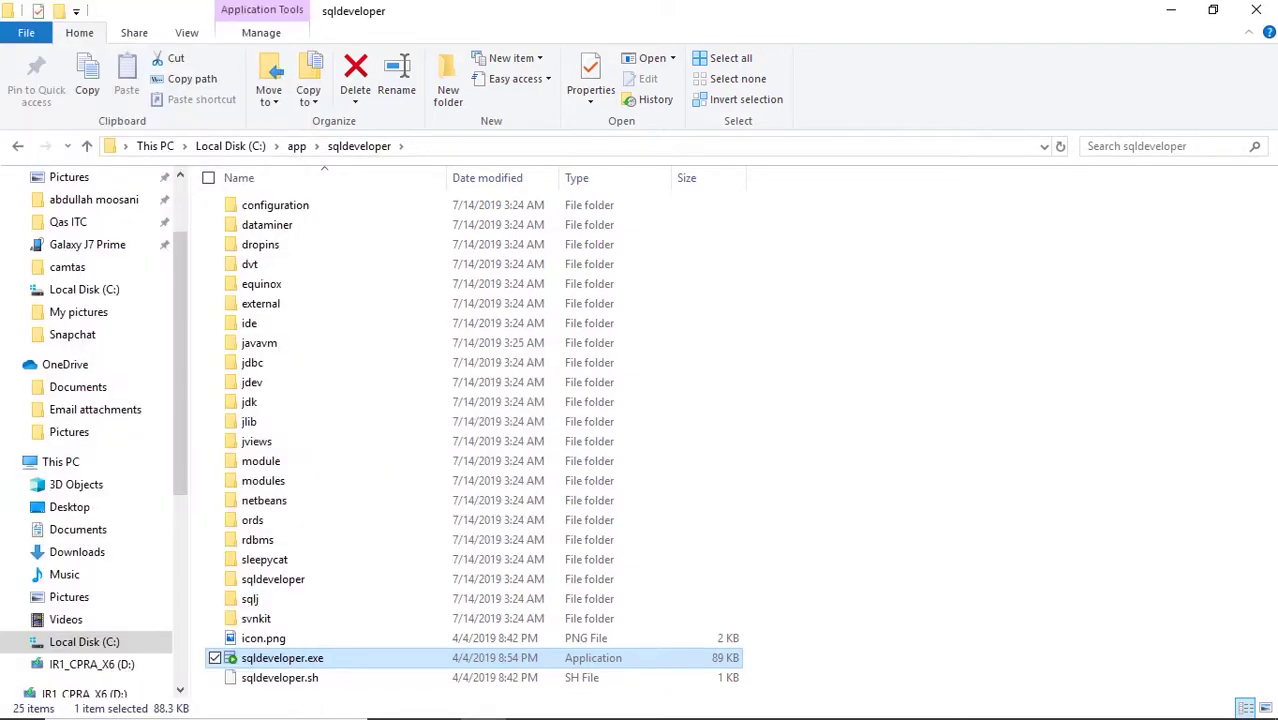
{"action": "left_click", "coordinate": [1256, 10]}
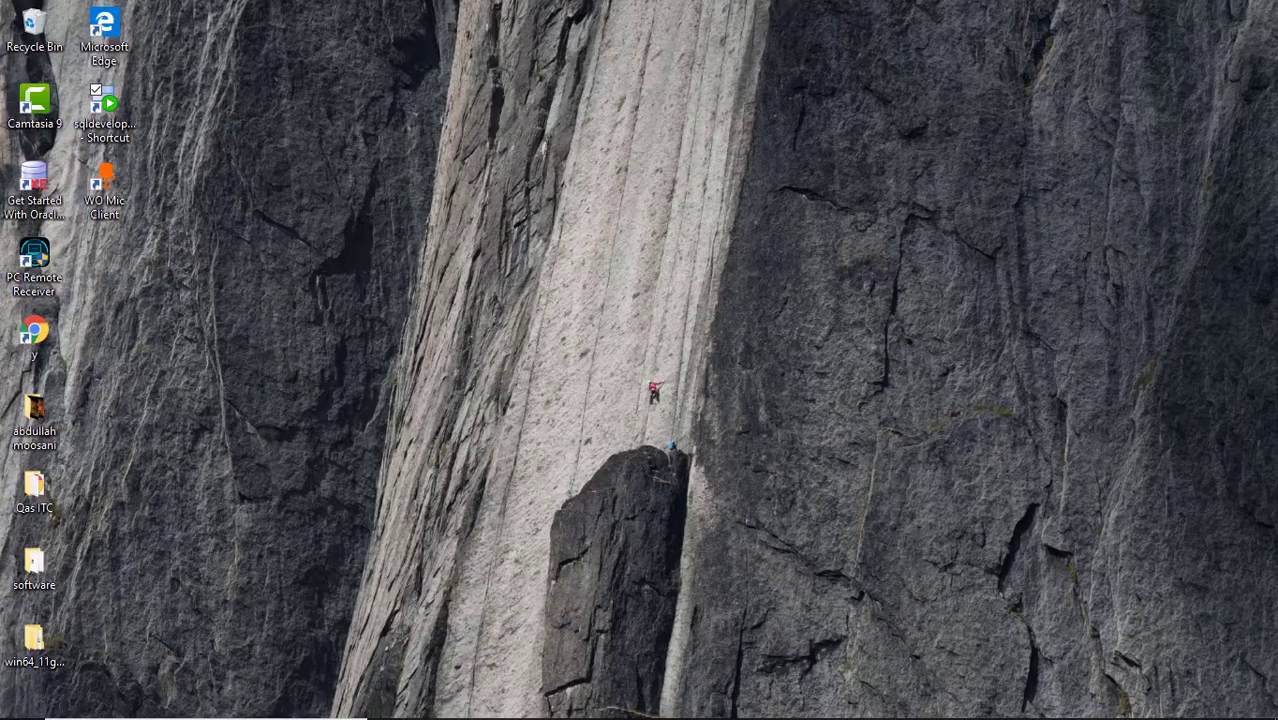
- Launch SQL Developer from its desktop shortcut, decline importing previous preferences, and keep automated usage reporting allowed
{"action": "left_click", "coordinate": [117, 130]}
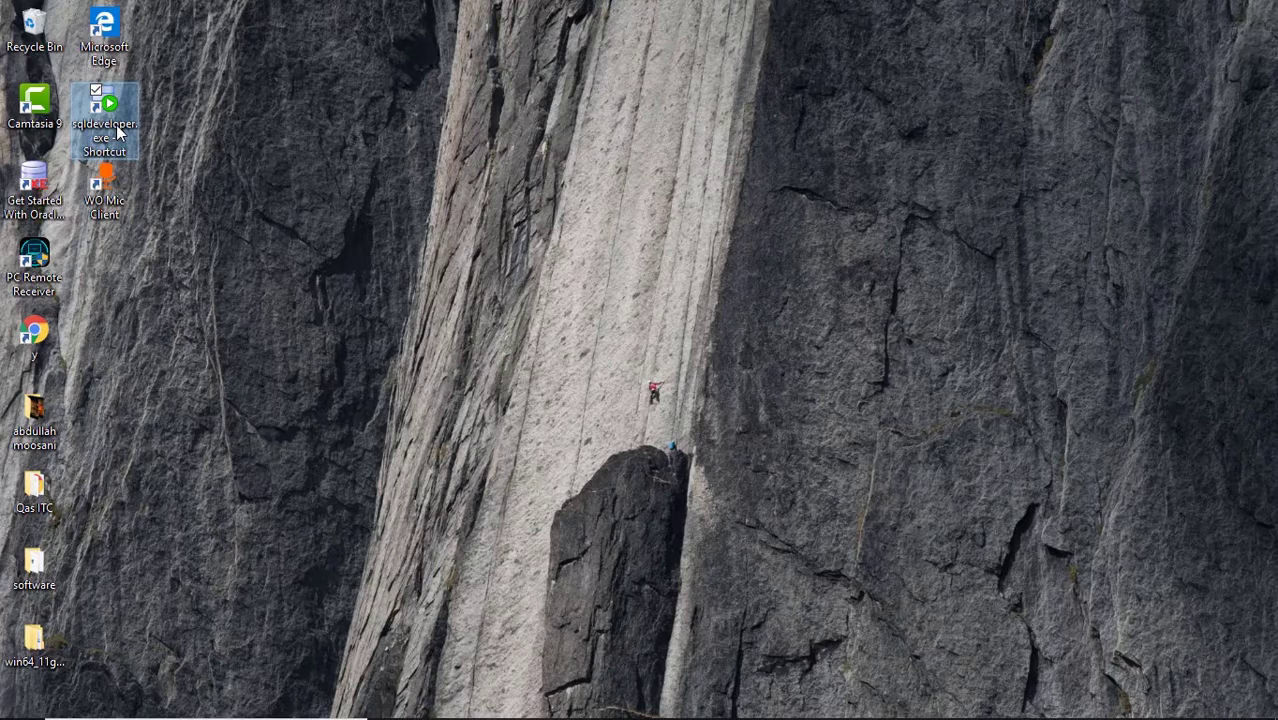
{"action": "double_click", "coordinate": [117, 130]}
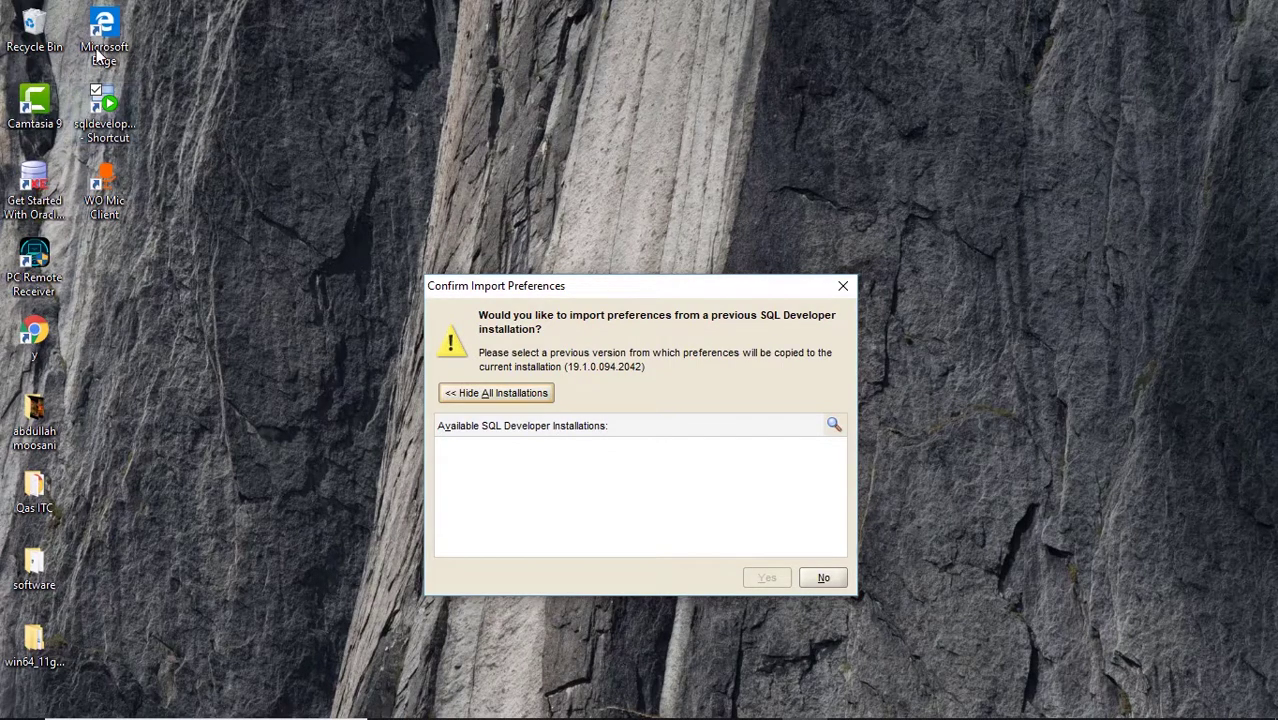
{"action": "left_click", "coordinate": [519, 394]}
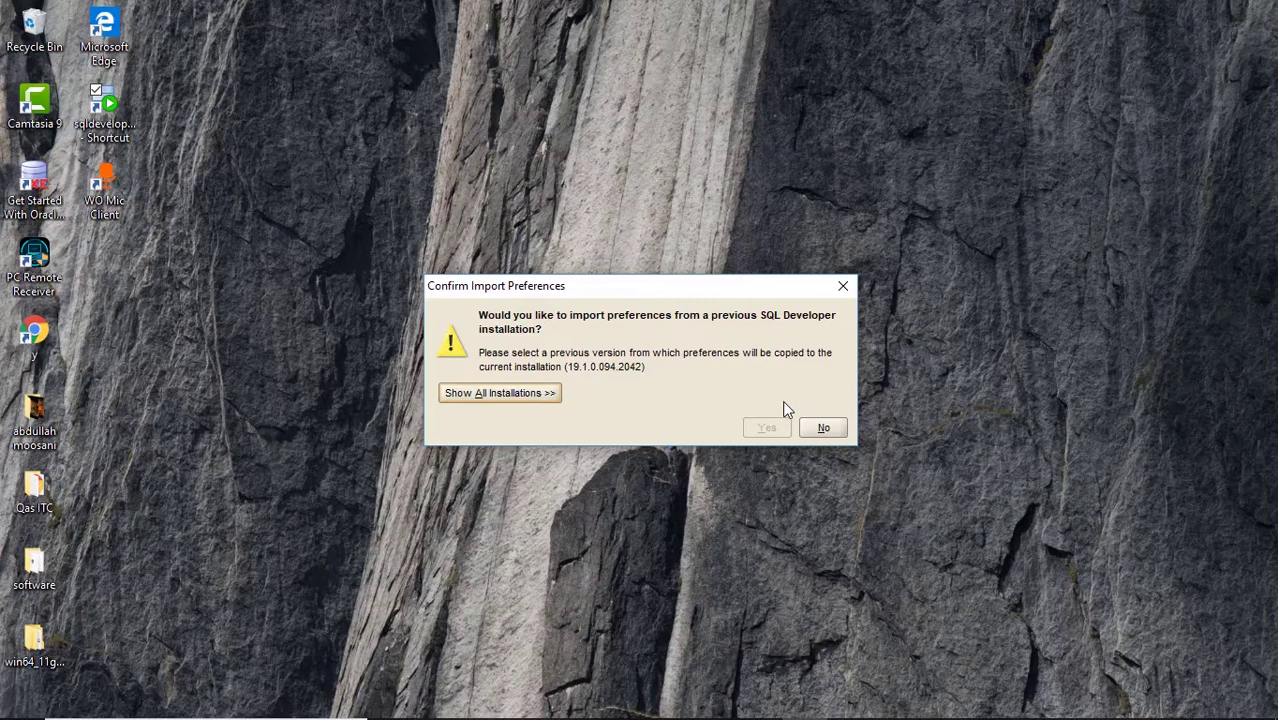
{"action": "left_click", "coordinate": [823, 430]}
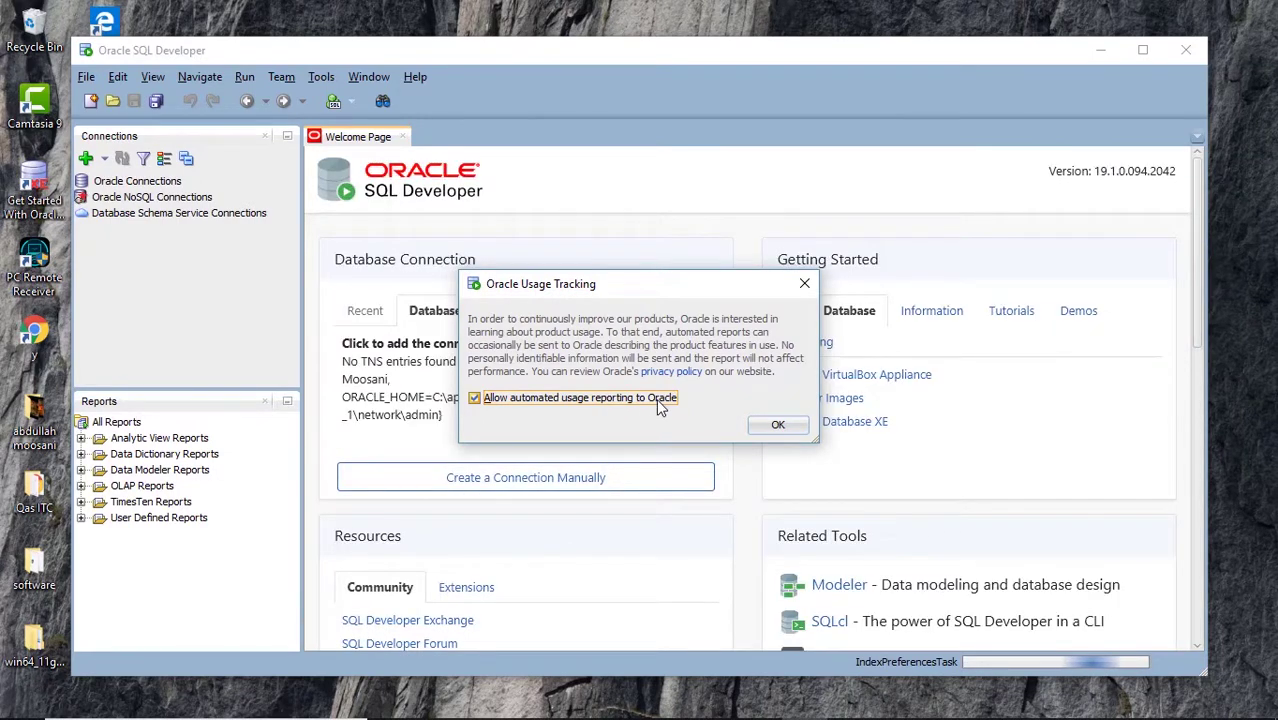
{"action": "left_click", "coordinate": [779, 427]}
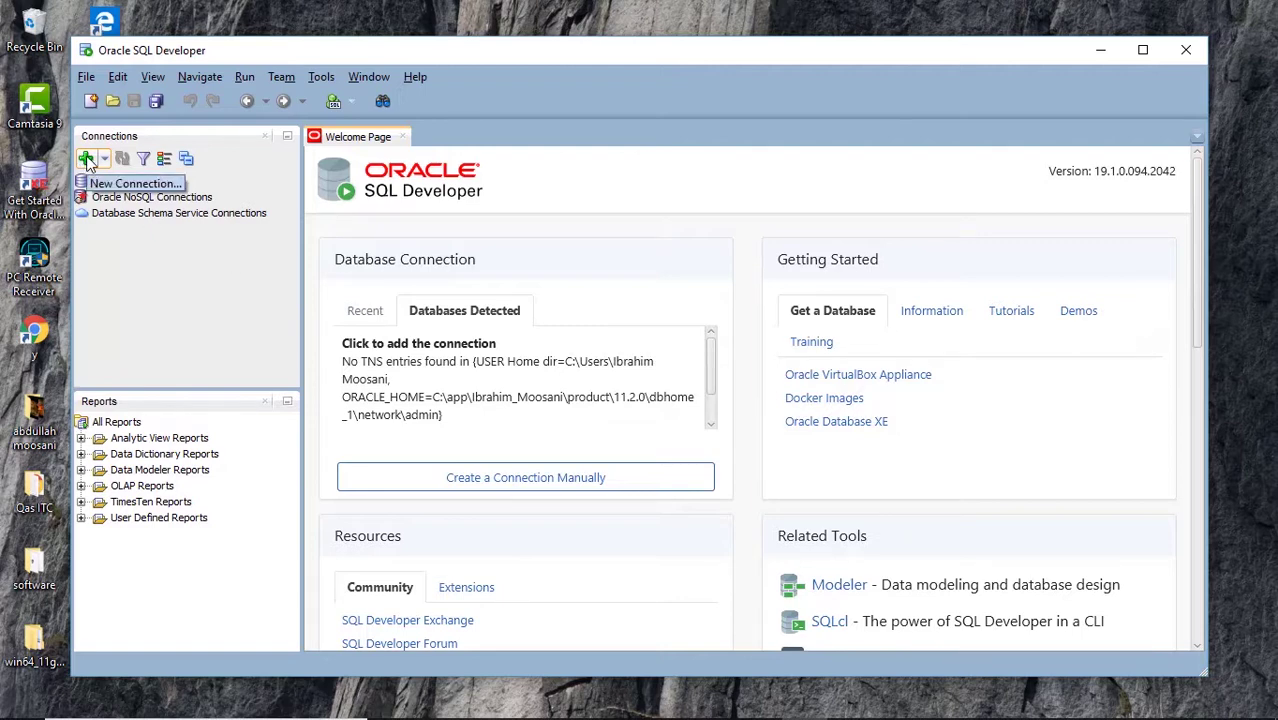
- Set up a new database connection named Test with username hr and its password saved, keeping localhost, port 1521 and SID xe
{"action": "left_click", "coordinate": [87, 160]}
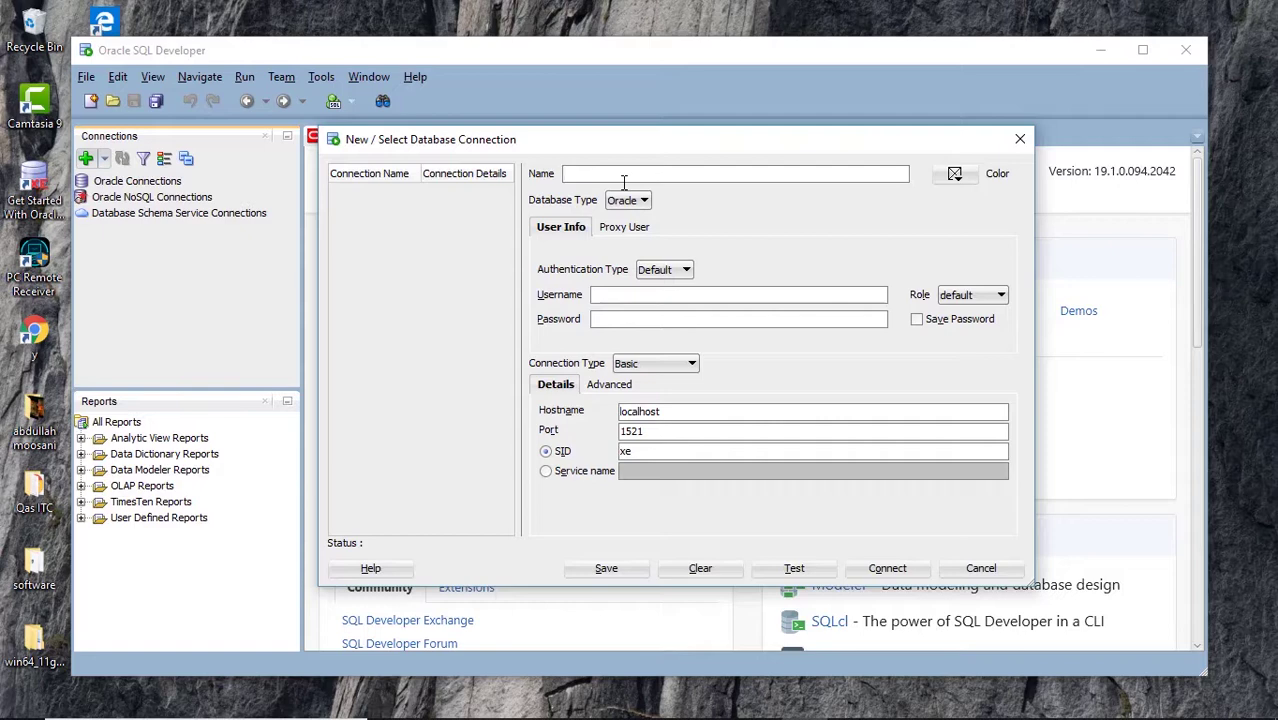
{"action": "type", "text": "Test"}
{"action": "left_click", "coordinate": [634, 295]}
{"action": "type", "text": "hr"}
{"action": "left_click", "coordinate": [634, 318]}
{"action": "type", "text": "hr"}
{"action": "left_click", "coordinate": [928, 318]}
{"action": "left_click", "coordinate": [709, 409]}
{"action": "left_click", "coordinate": [705, 430]}
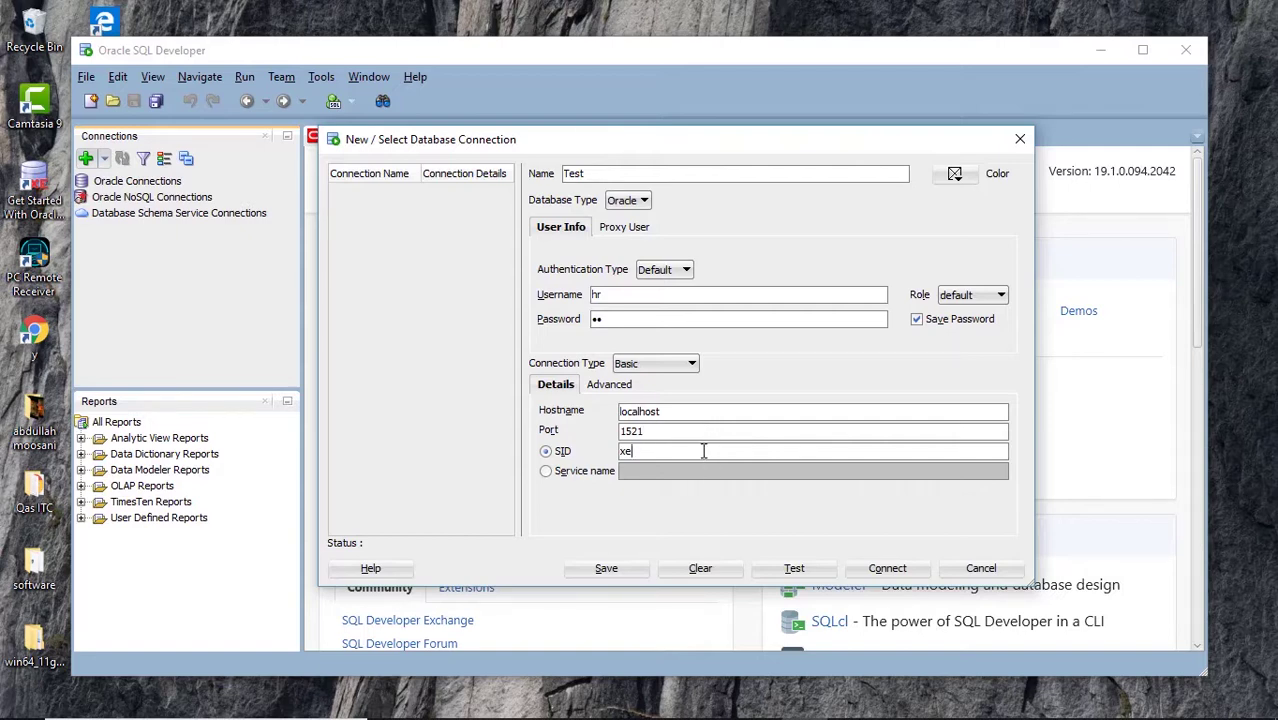
- Test the new database connection and connect with it
{"action": "left_click", "coordinate": [806, 573]}
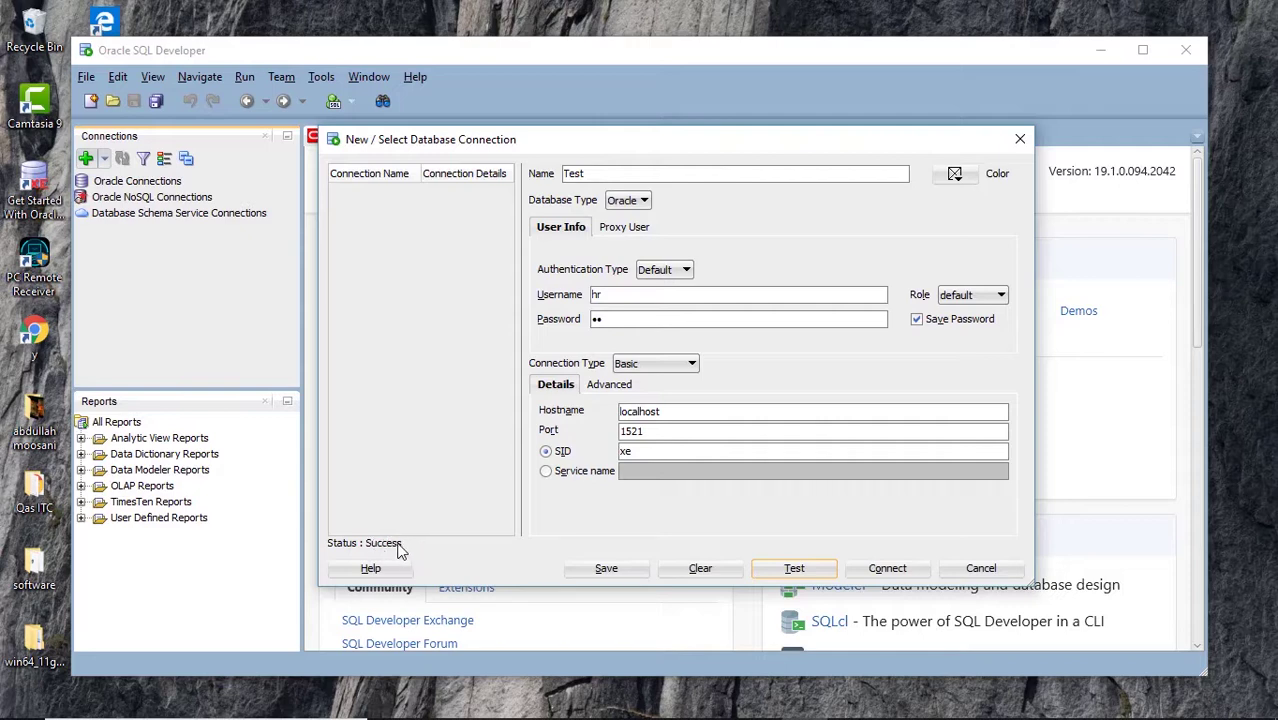
{"action": "left_click", "coordinate": [885, 568]}
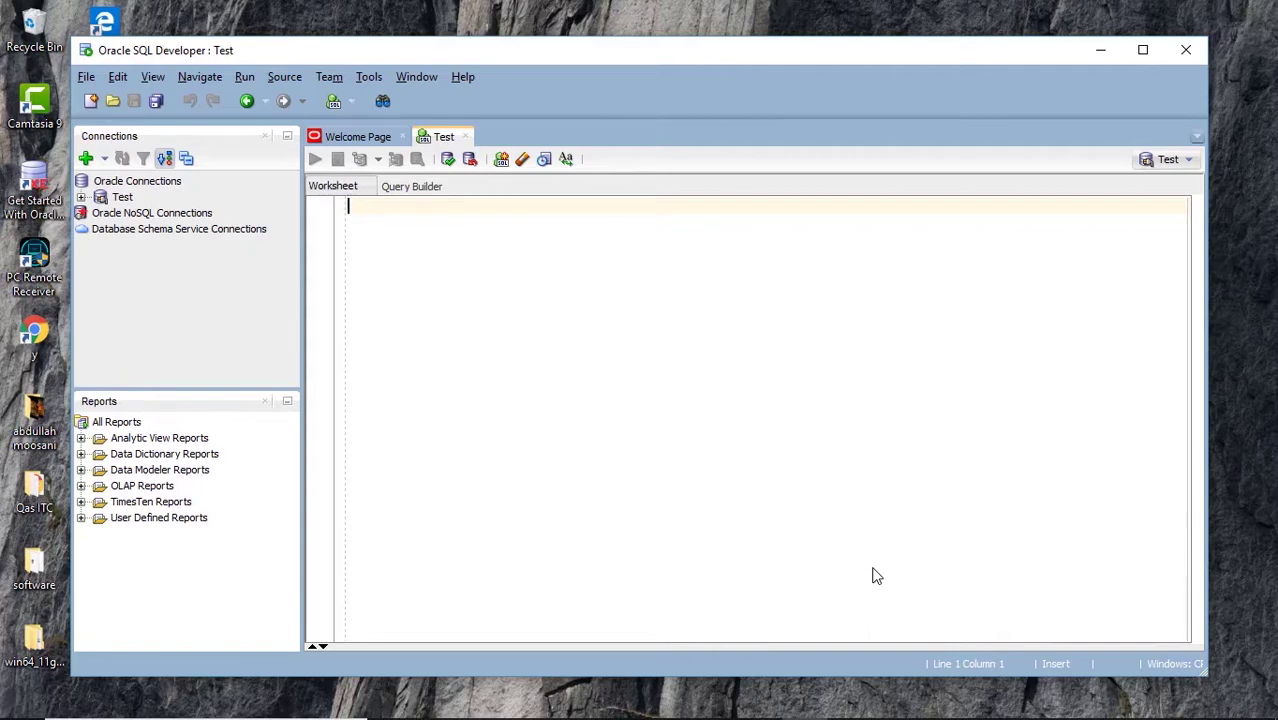
- Write the query "select * from cat;" in the Test worksheet and run it
{"action": "left_click", "coordinate": [33, 42]}
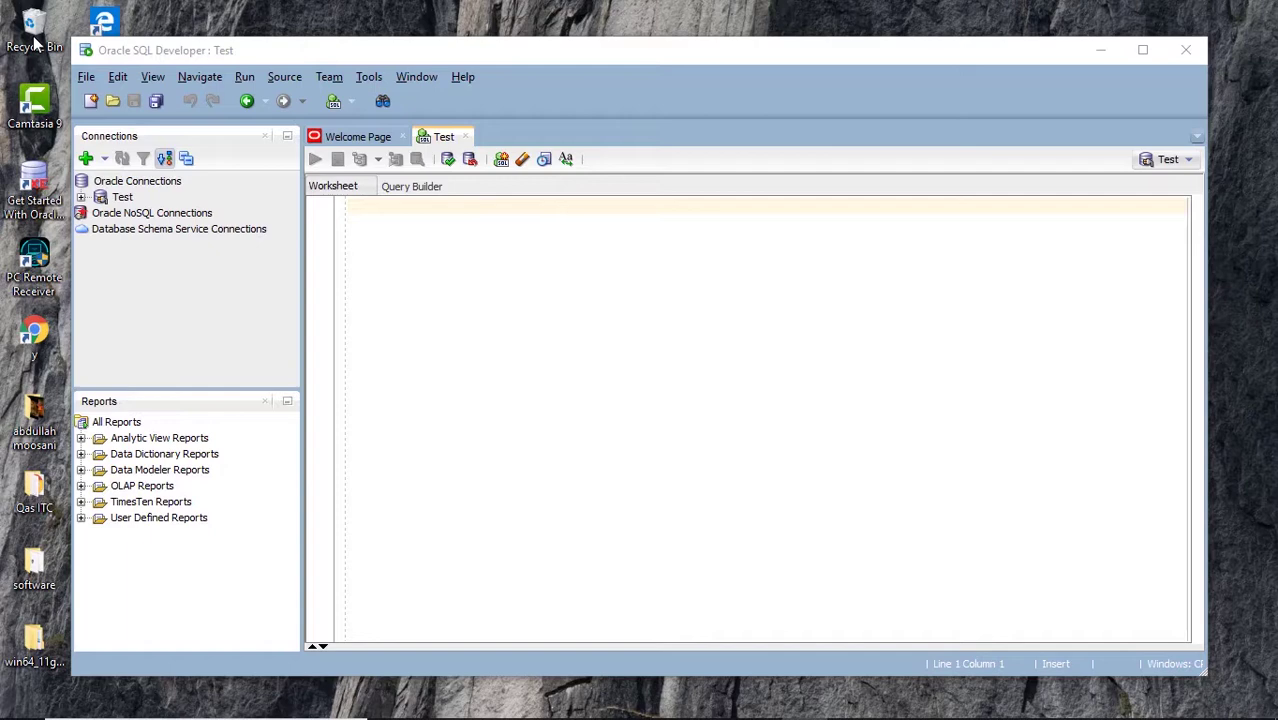
{"action": "left_click", "coordinate": [365, 228]}
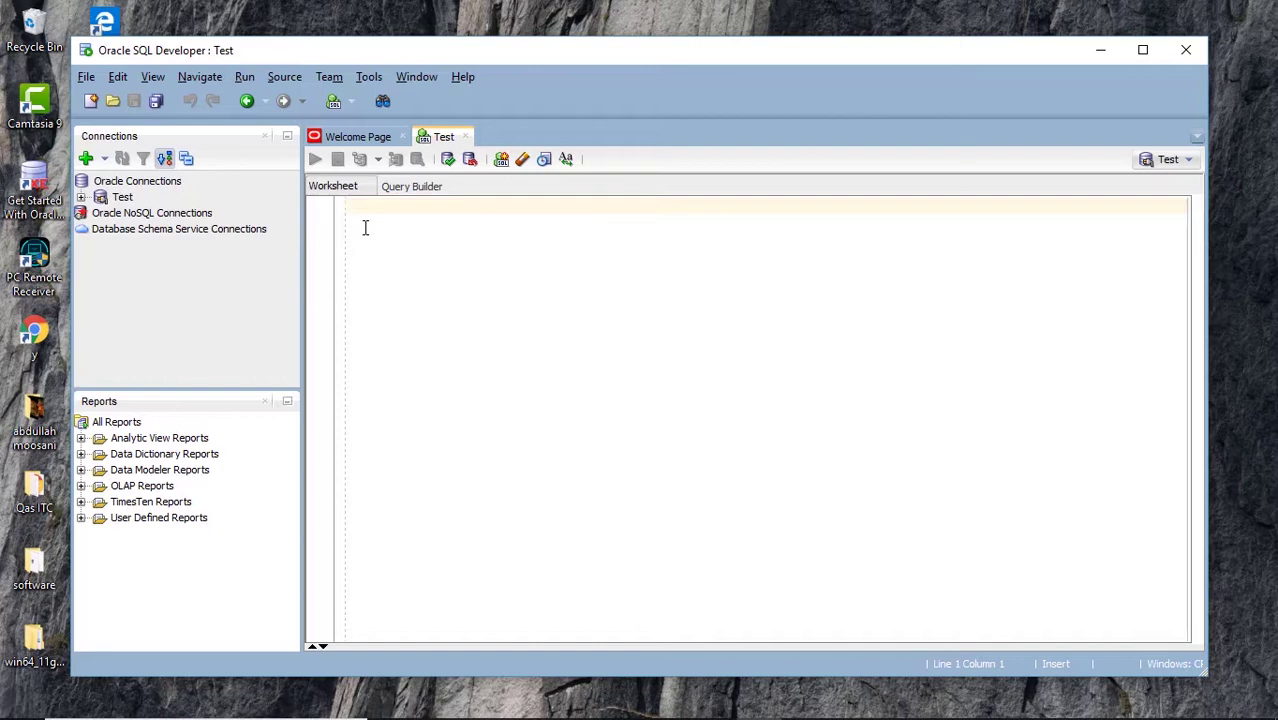
{"action": "type", "text": "se"}
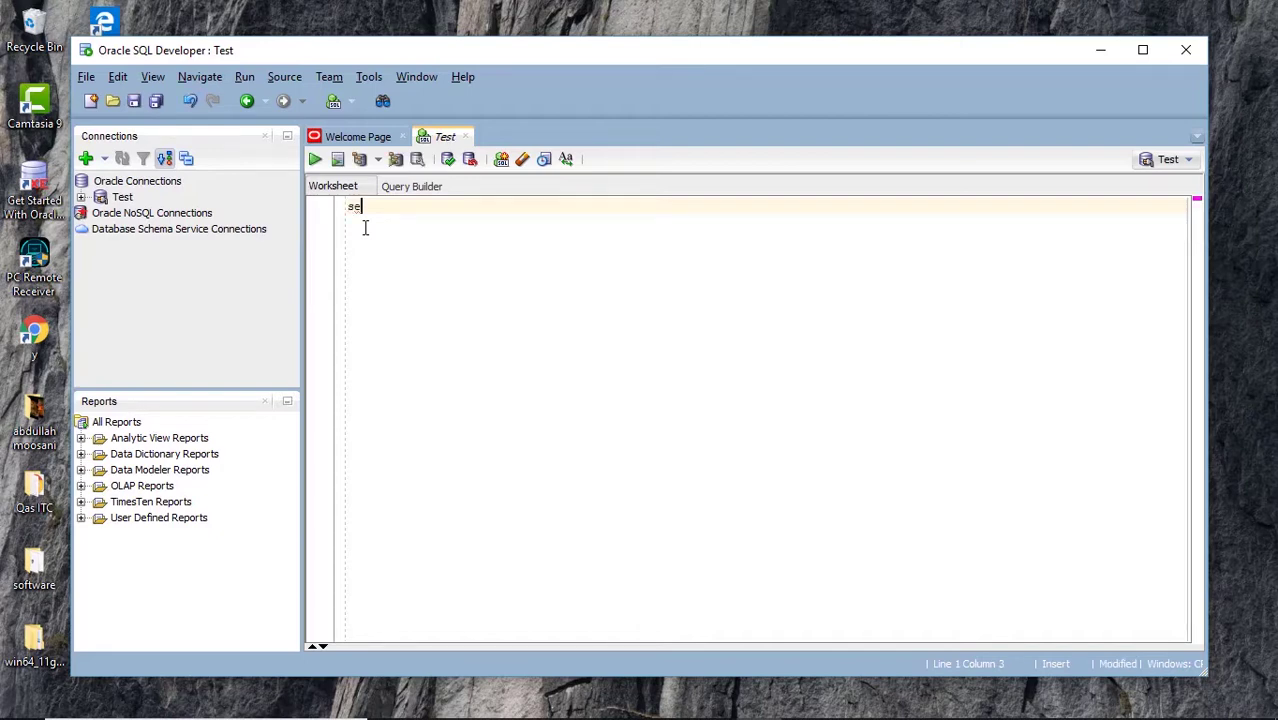
{"action": "type", "text": "lect * fro"}
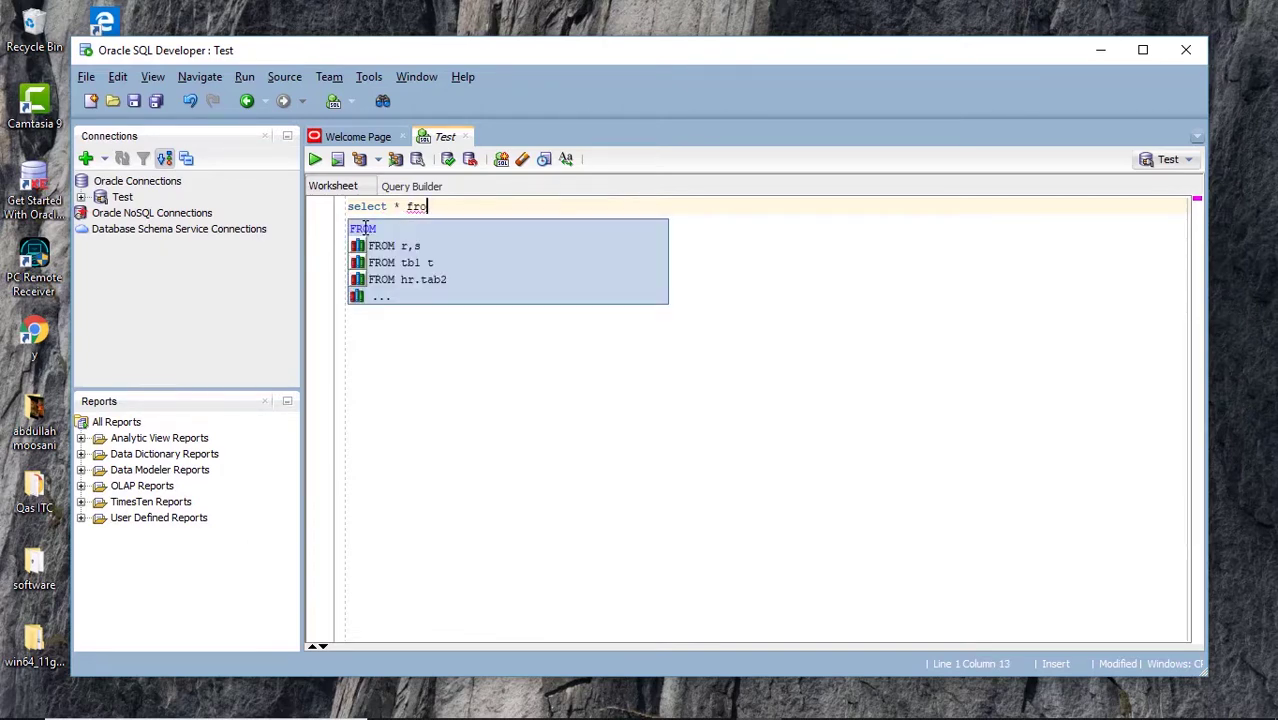
{"action": "type", "text": "m "}
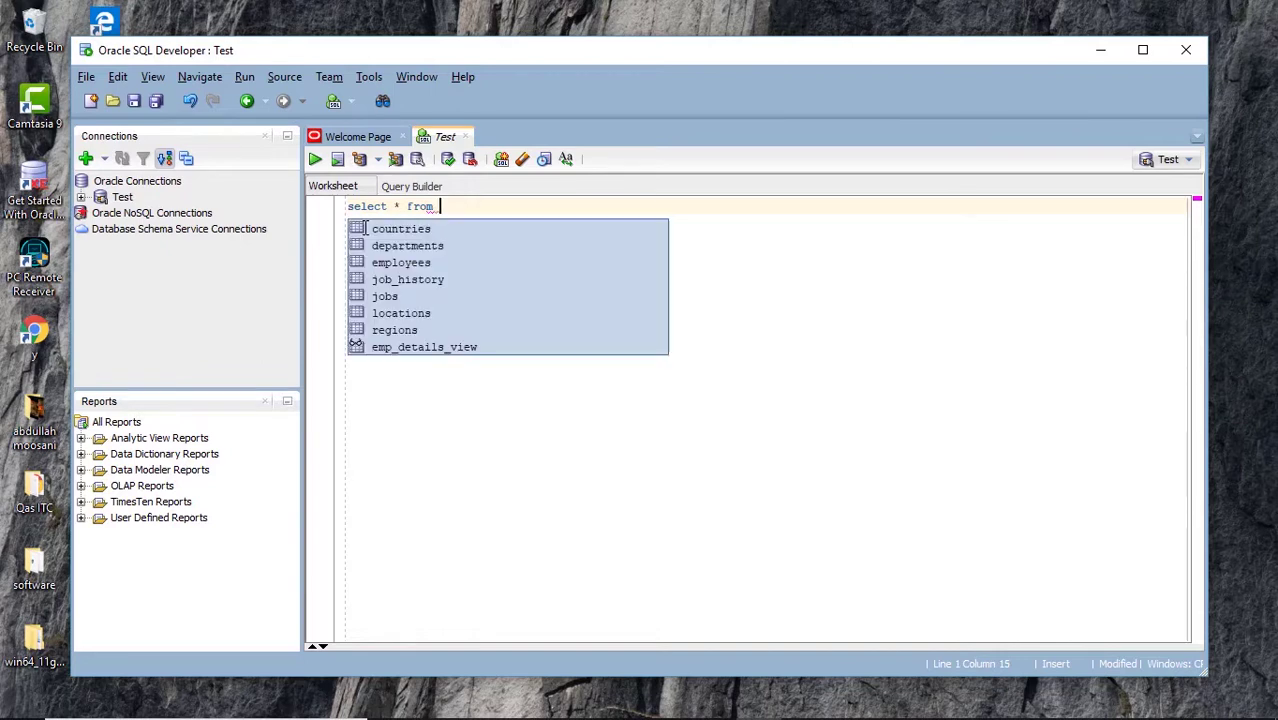
{"action": "type", "text": "cat"}
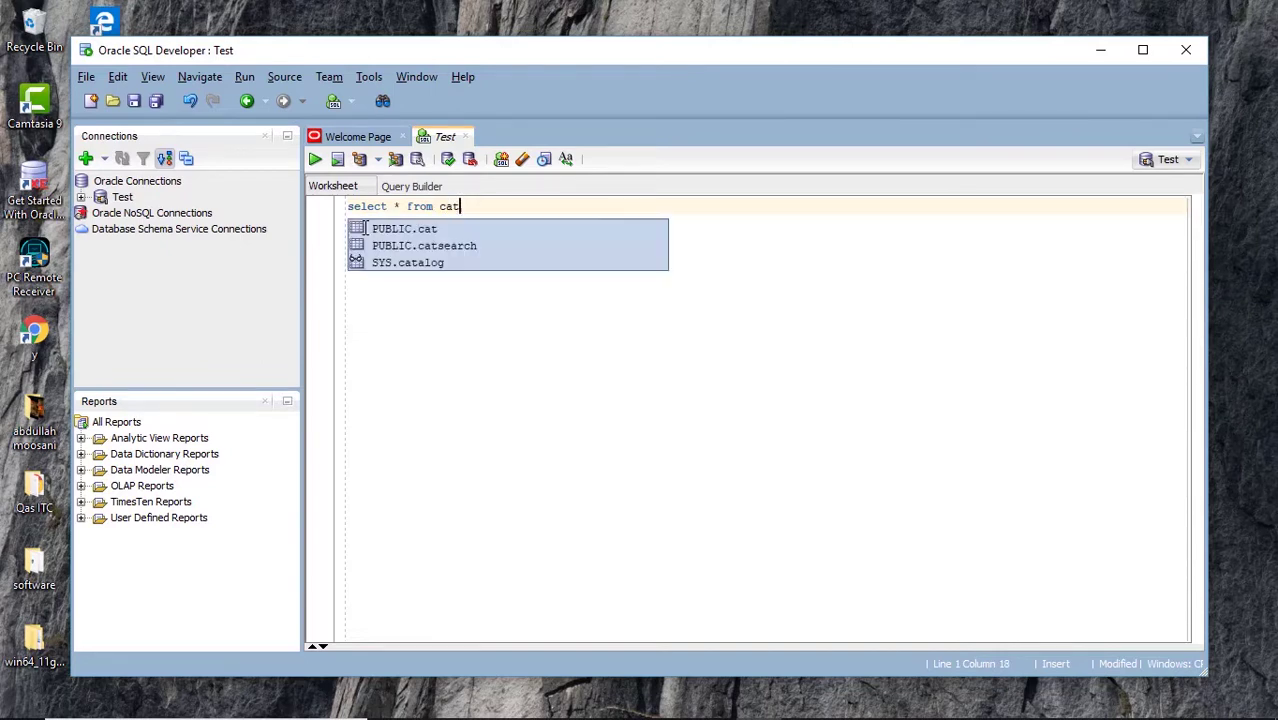
{"action": "key", "text": "Return"}
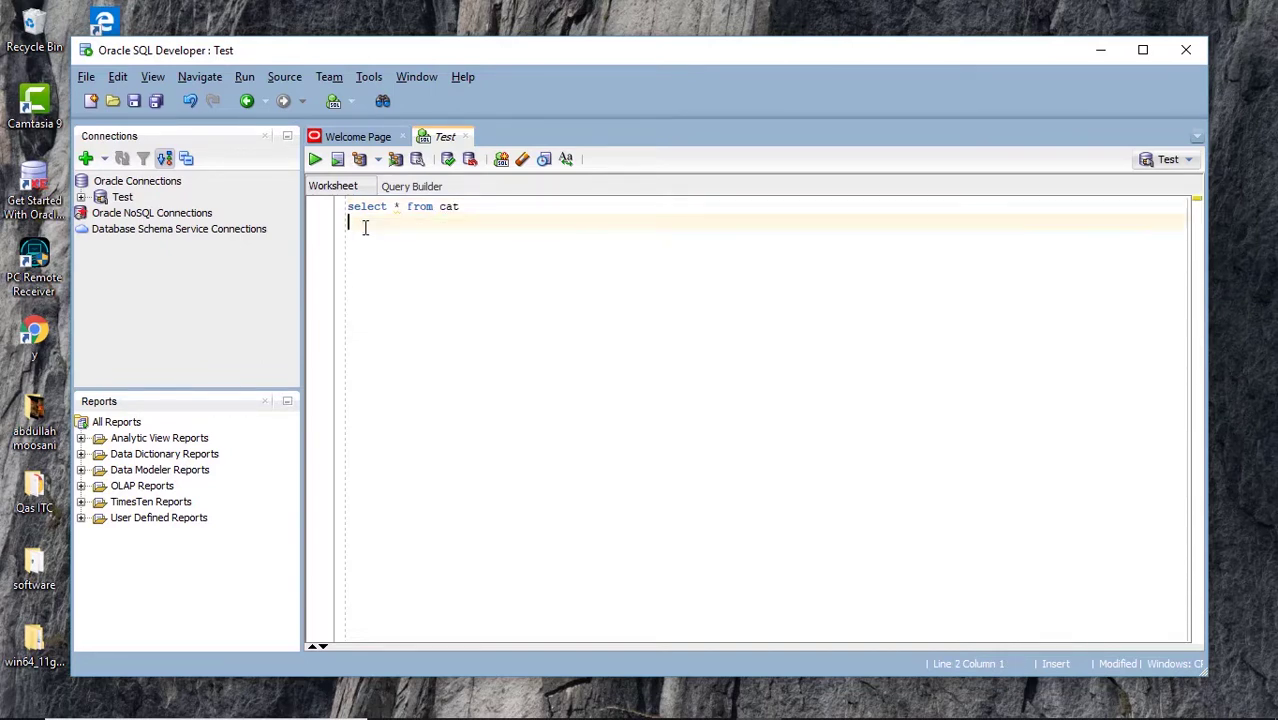
{"action": "key", "text": "BackSpace"}
{"action": "type", "text": ";"}
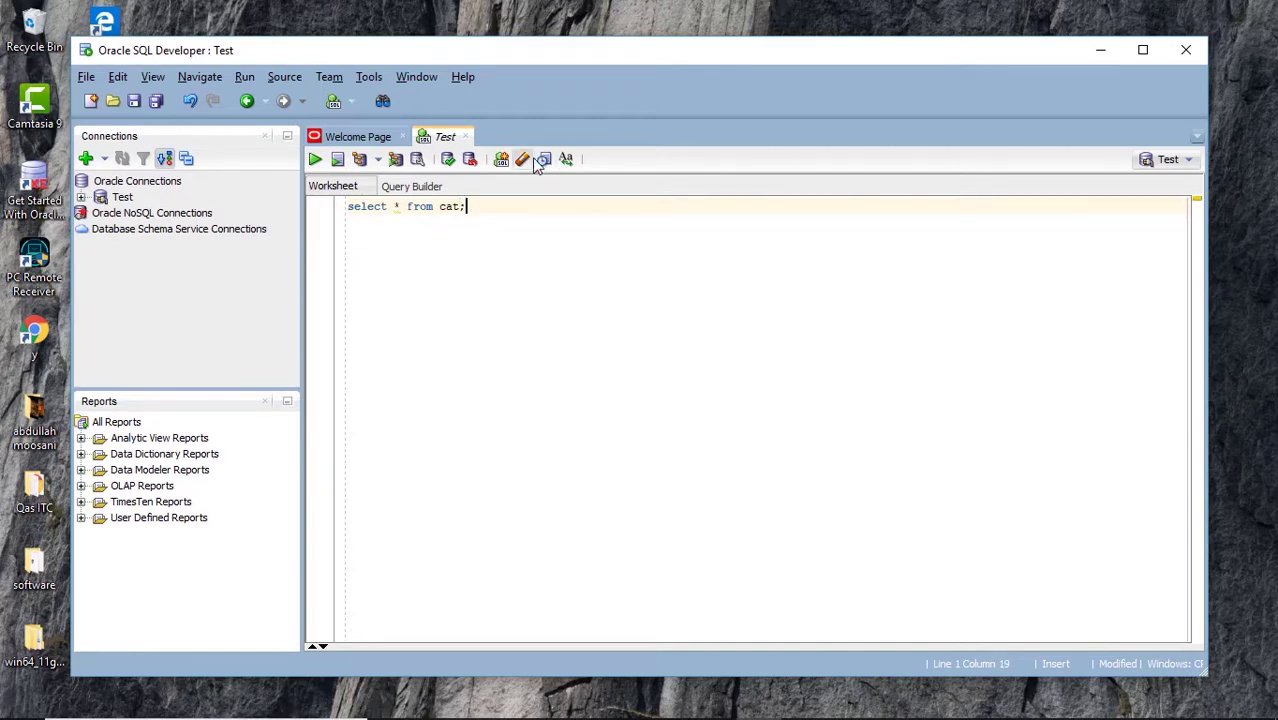
{"action": "left_click", "coordinate": [316, 160]}
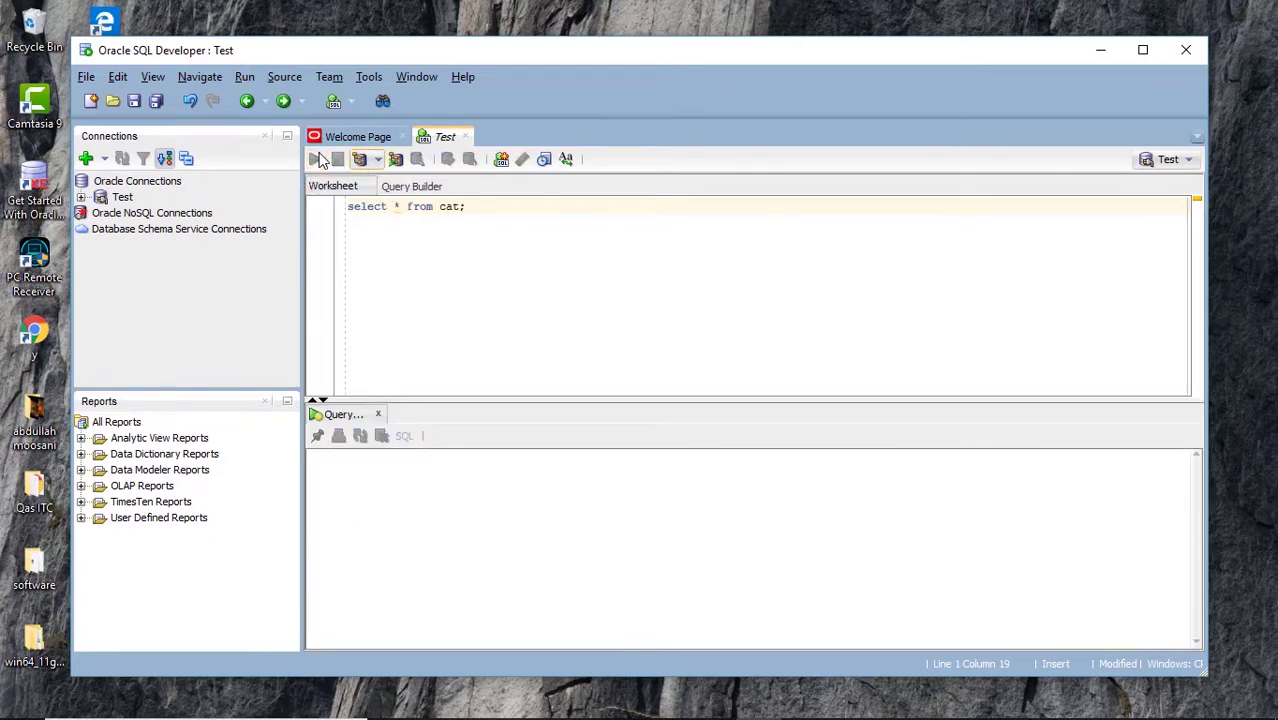